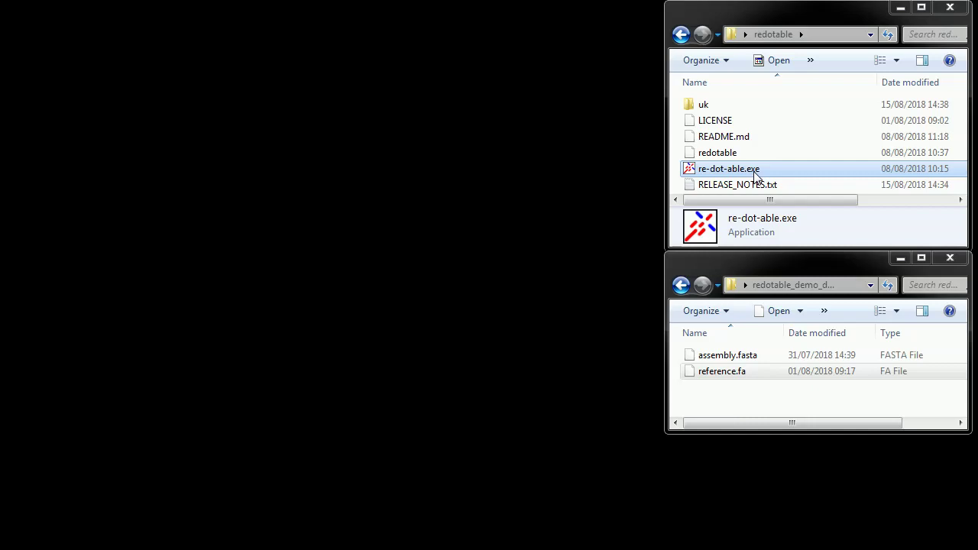
{"action": "left_click", "coordinate": [735, 375]}
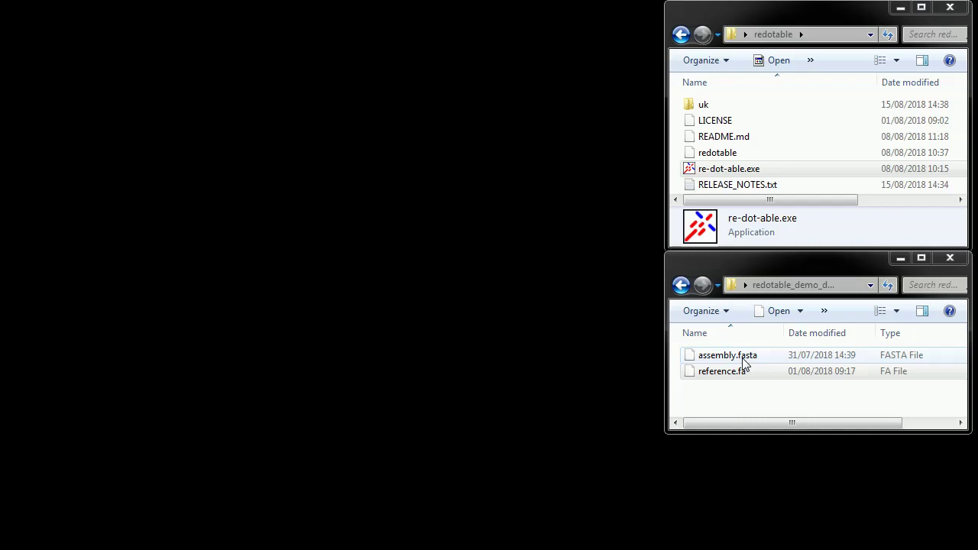
{"action": "left_click", "coordinate": [730, 372]}
{"action": "left_click", "coordinate": [760, 169]}
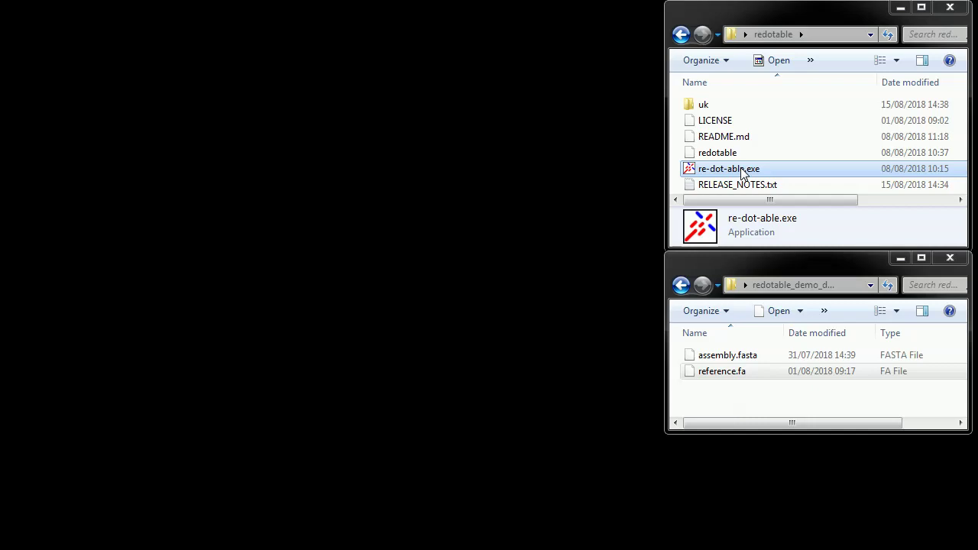
Step: Launch re-dot-able.exe, move its window to the top-left, enlarge it and show the File menu
{"action": "double_click", "coordinate": [740, 169]}
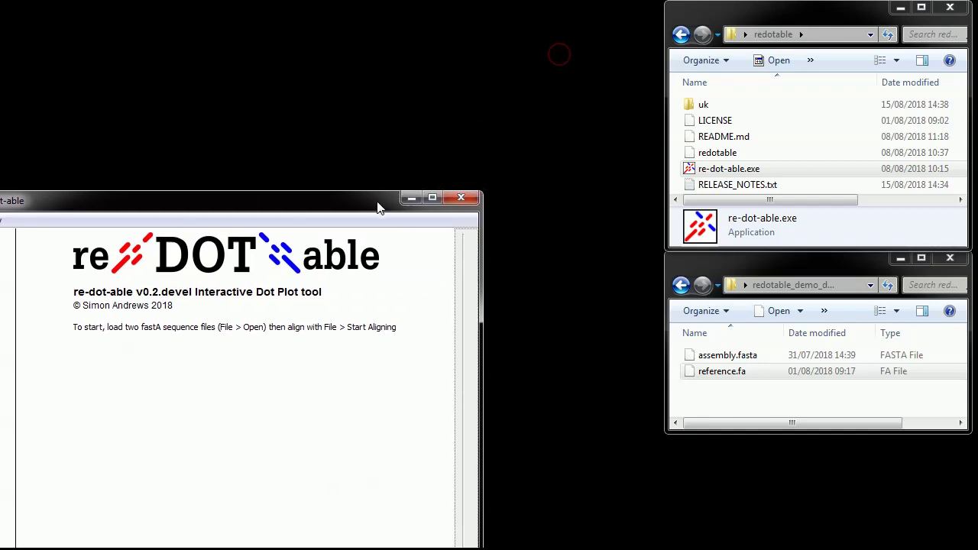
{"action": "left_click_drag", "start_coordinate": [441, 47], "coordinate": [417, 11]}
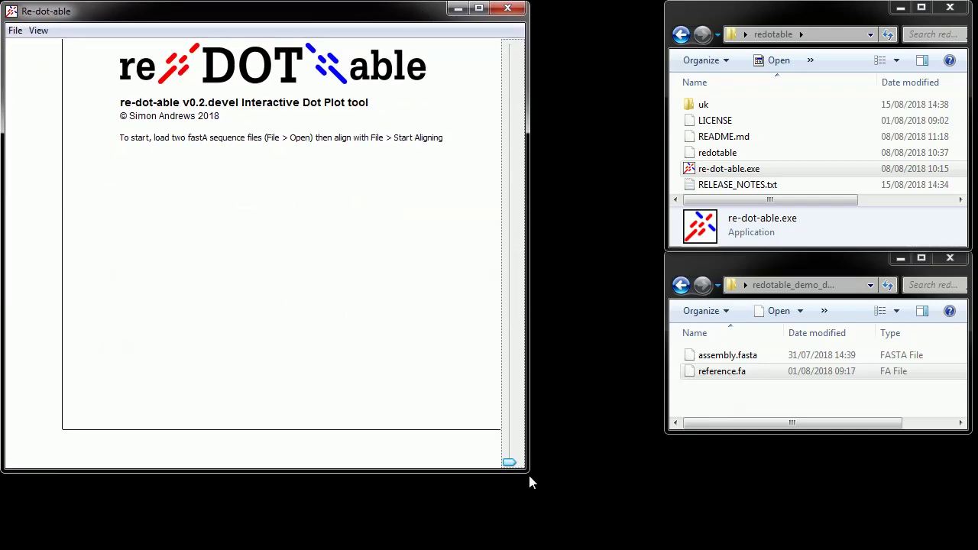
{"action": "left_click_drag", "start_coordinate": [527, 467], "coordinate": [656, 544]}
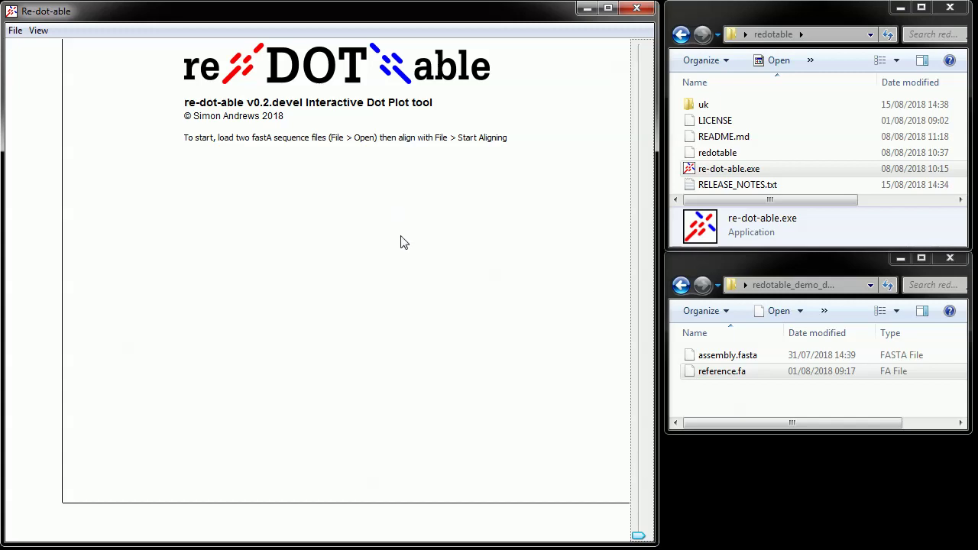
{"action": "left_click", "coordinate": [17, 34]}
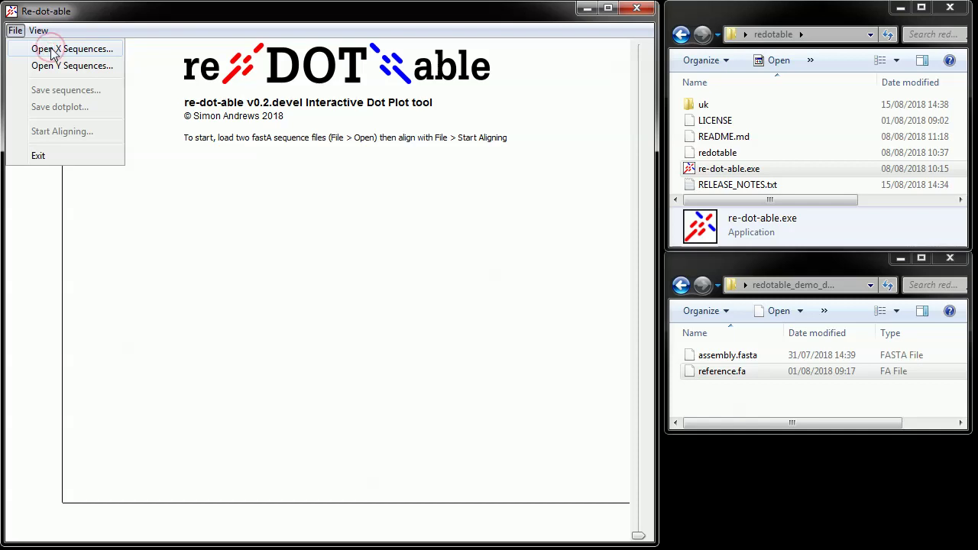
Step: Load reference.fa from the desktop's redotable_demo_data folder as the X sequences
{"action": "left_click", "coordinate": [53, 51]}
{"action": "left_click", "coordinate": [155, 243]}
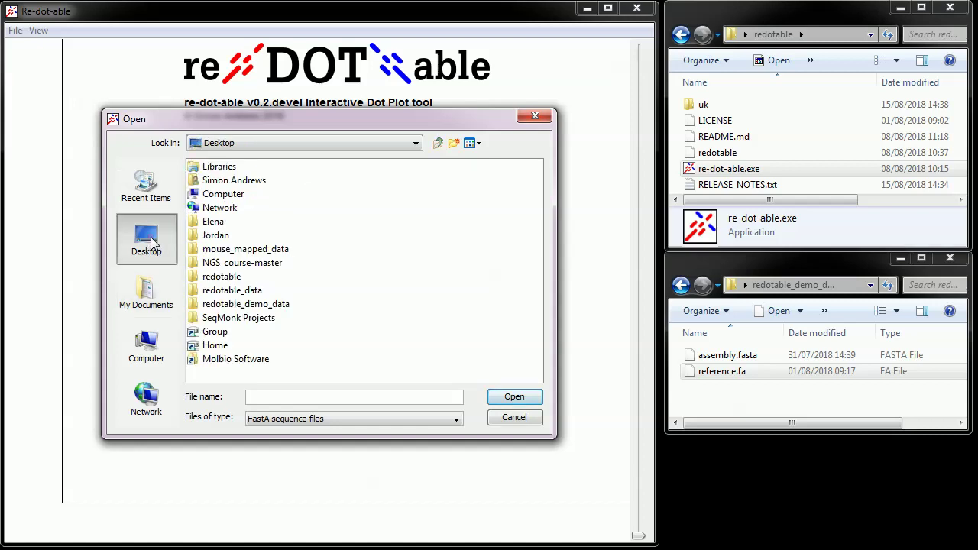
{"action": "left_click", "coordinate": [248, 306]}
{"action": "double_click", "coordinate": [247, 306]}
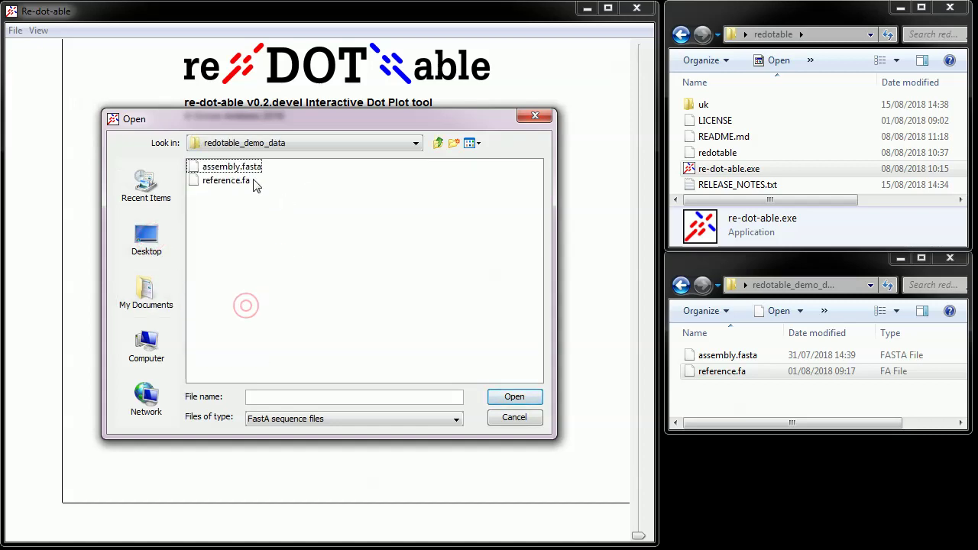
{"action": "left_click", "coordinate": [231, 182]}
{"action": "left_click", "coordinate": [516, 399]}
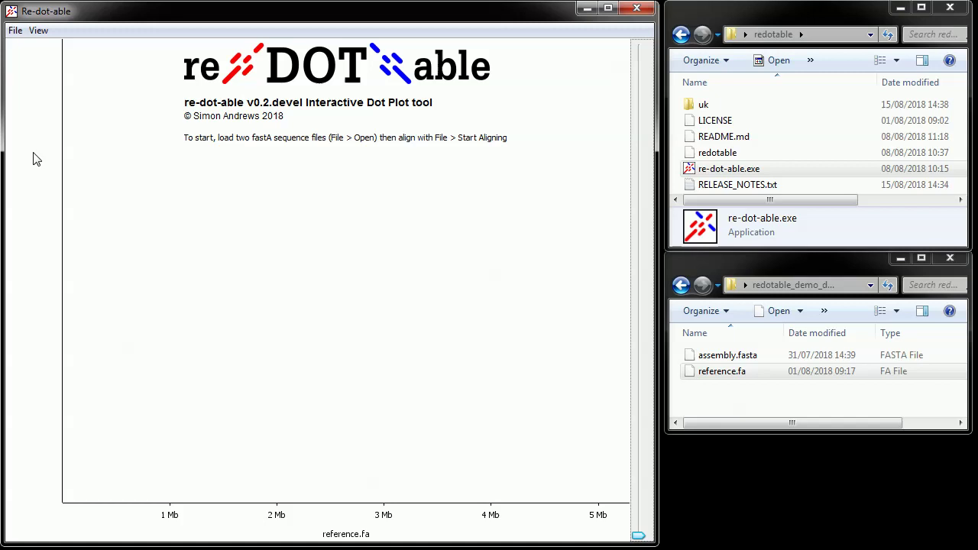
Step: Load assembly.fasta from the same folder as the Y sequences
{"action": "left_click", "coordinate": [16, 31]}
{"action": "left_click", "coordinate": [44, 66]}
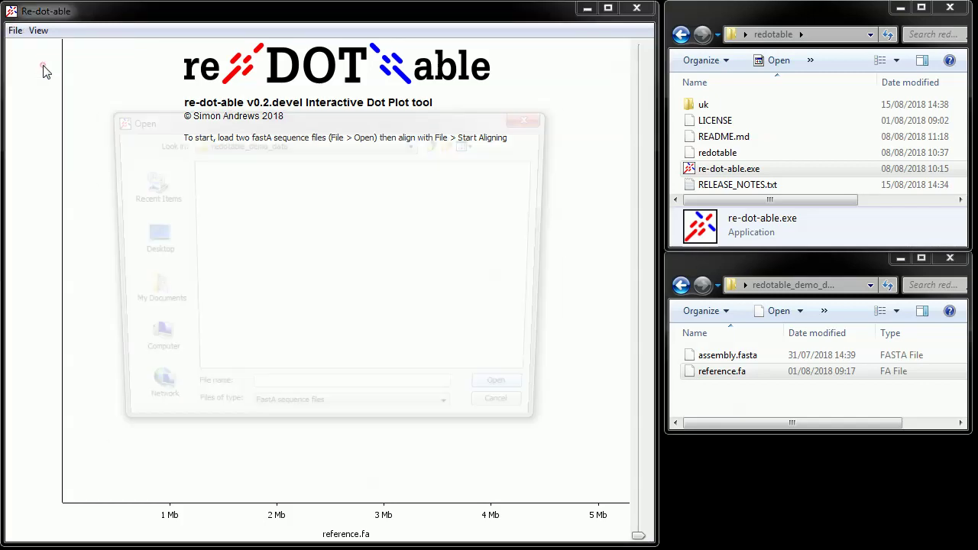
{"action": "left_click", "coordinate": [227, 168]}
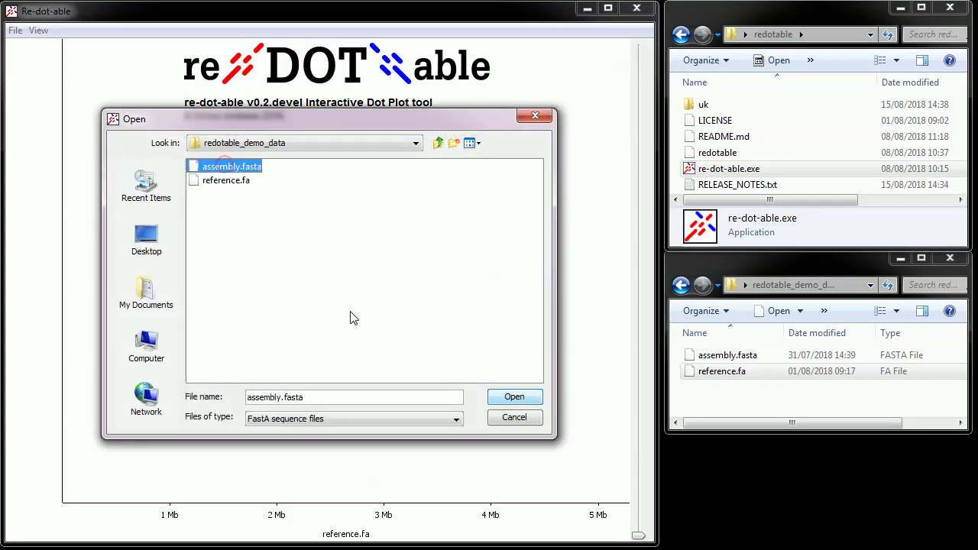
{"action": "left_click", "coordinate": [506, 396]}
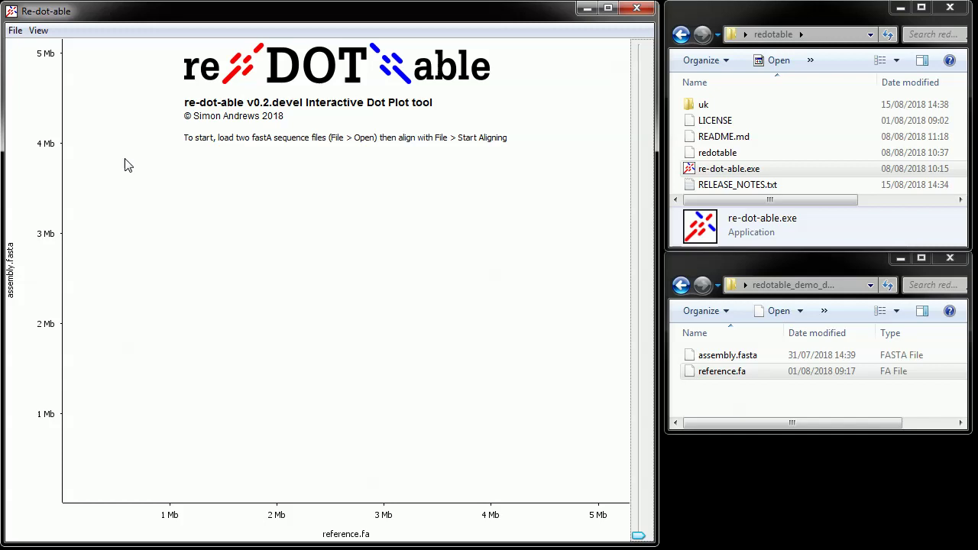
{"action": "left_click", "coordinate": [40, 30]}
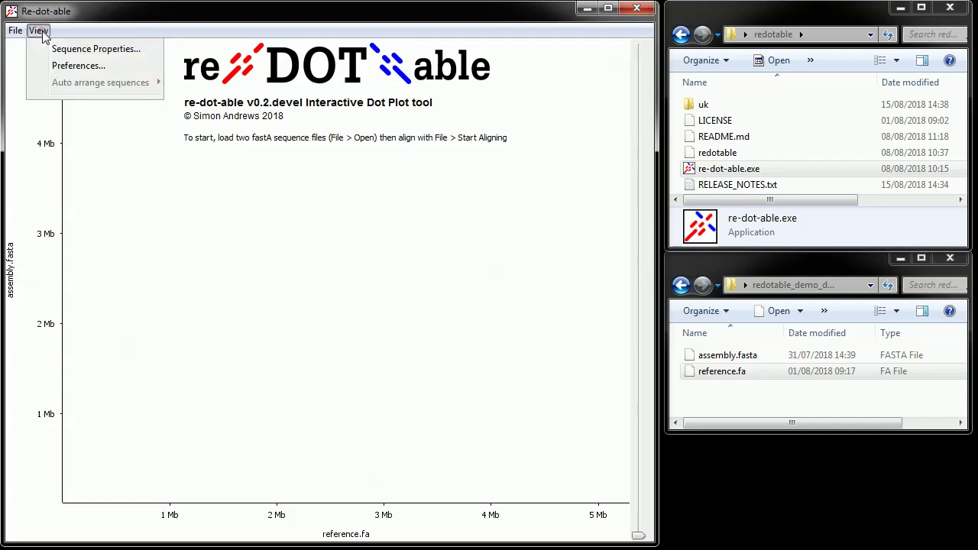
{"action": "left_click", "coordinate": [75, 65]}
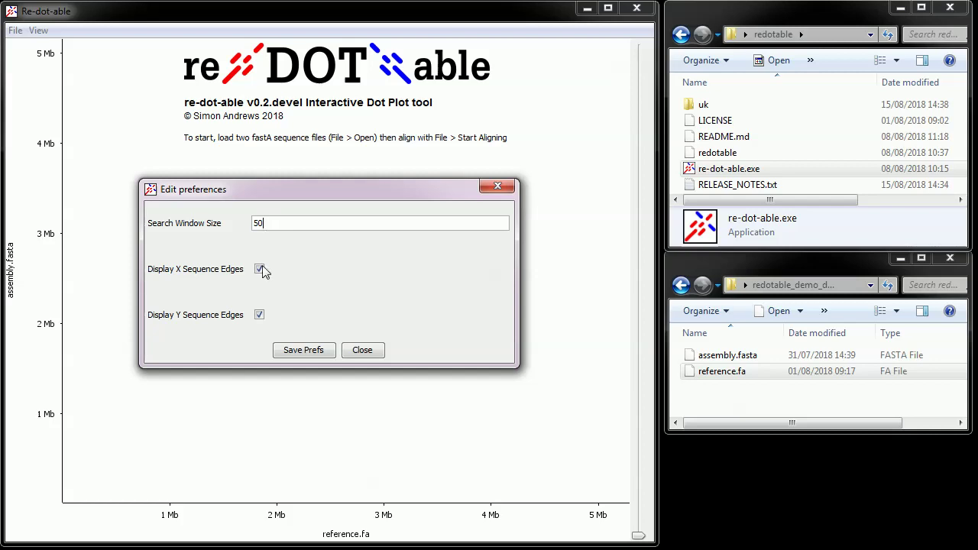
{"action": "left_click", "coordinate": [365, 353]}
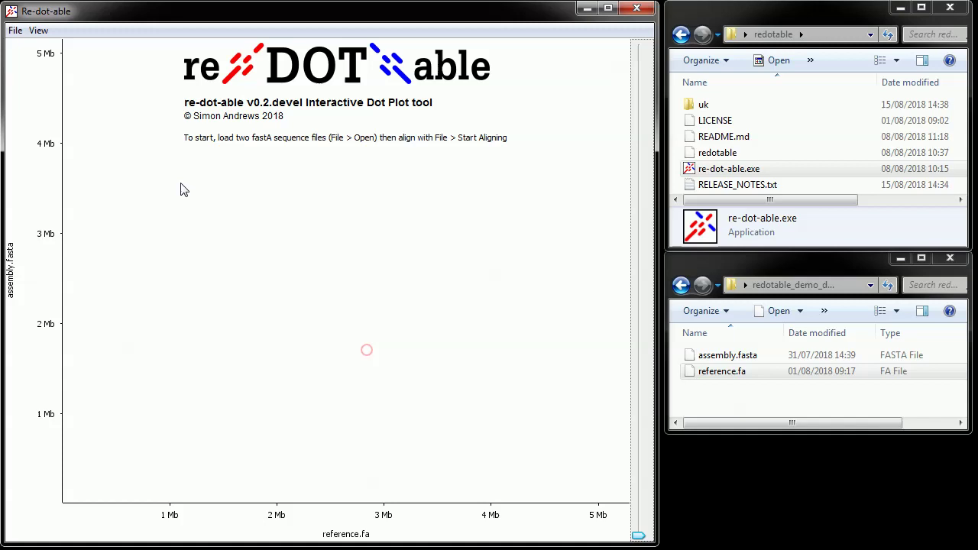
{"action": "left_click", "coordinate": [14, 31]}
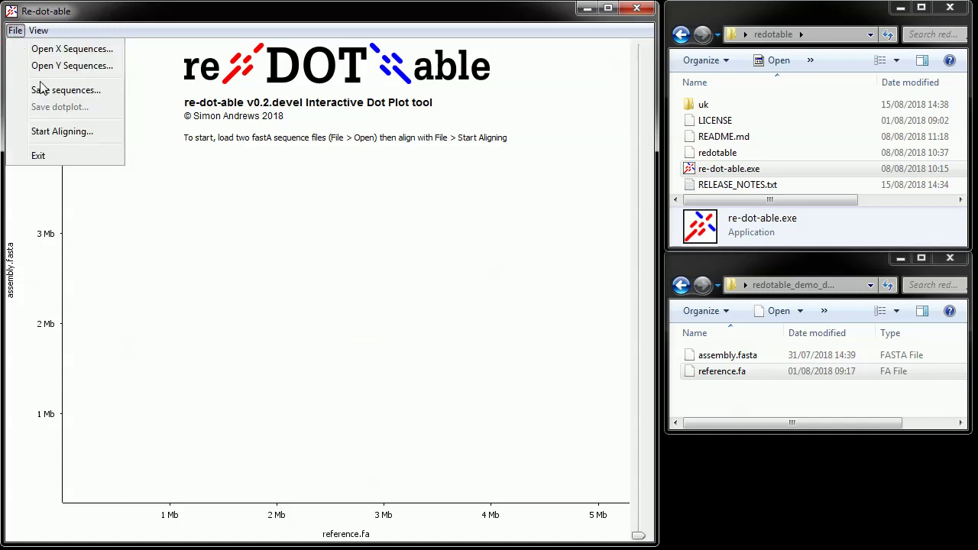
Step: Run File > Start Aligning and wait until the reference.fa vs assembly.fasta dot plot is drawn
{"action": "left_click", "coordinate": [60, 135]}
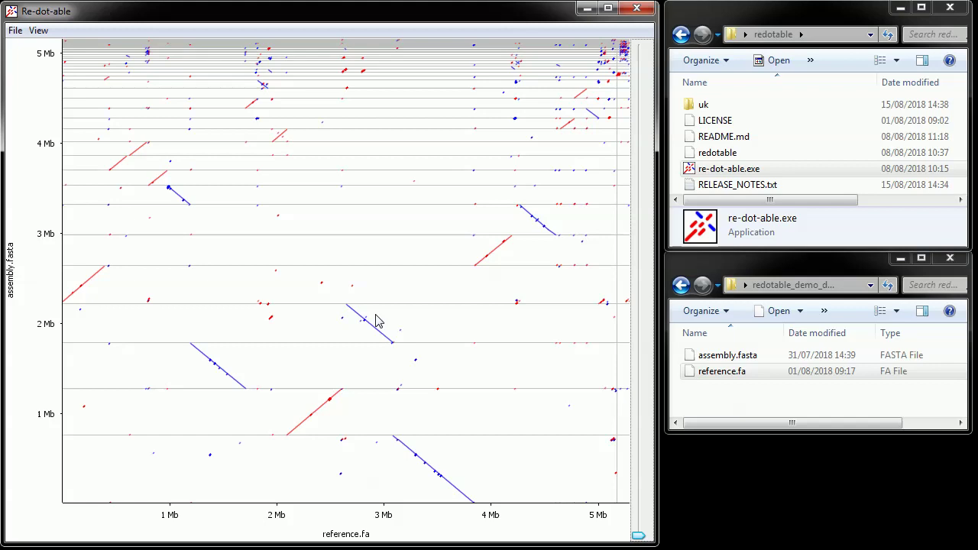
{"action": "mouse_move", "coordinate": [315, 433]}
{"action": "left_click_drag", "start_coordinate": [642, 536], "coordinate": [638, 299]}
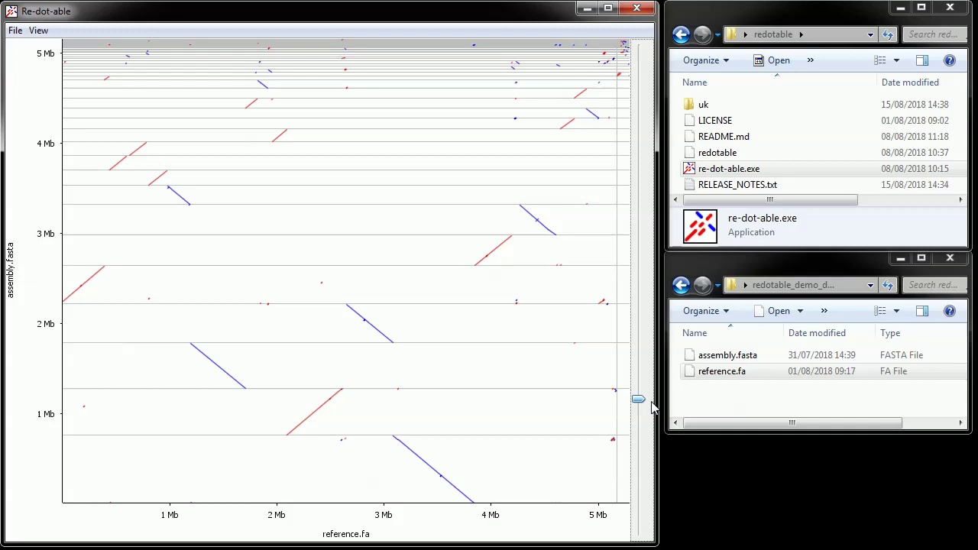
{"action": "left_click_drag", "start_coordinate": [652, 409], "coordinate": [640, 535]}
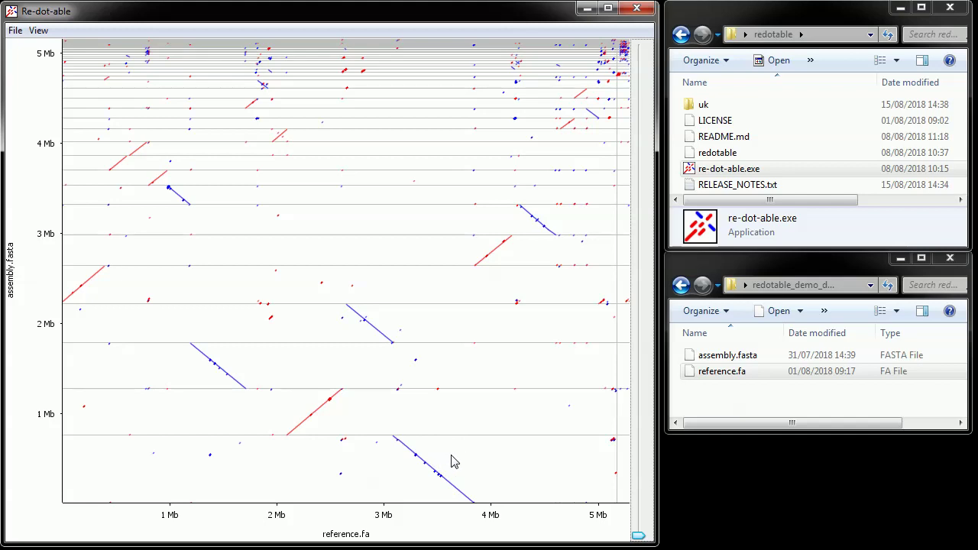
{"action": "mouse_move", "coordinate": [461, 457]}
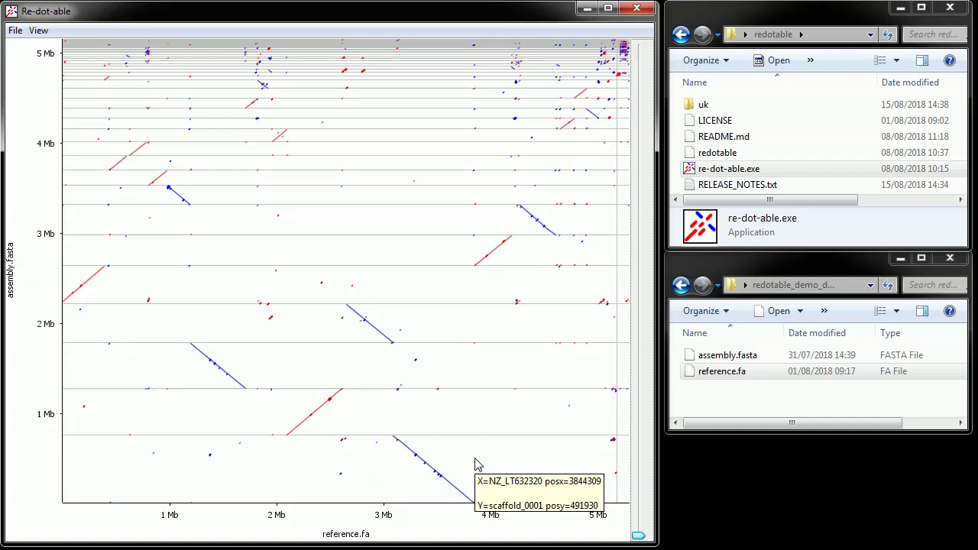
Step: Open View > Sequence Properties, shorten the dialog and place it right of the plot
{"action": "left_click", "coordinate": [38, 31]}
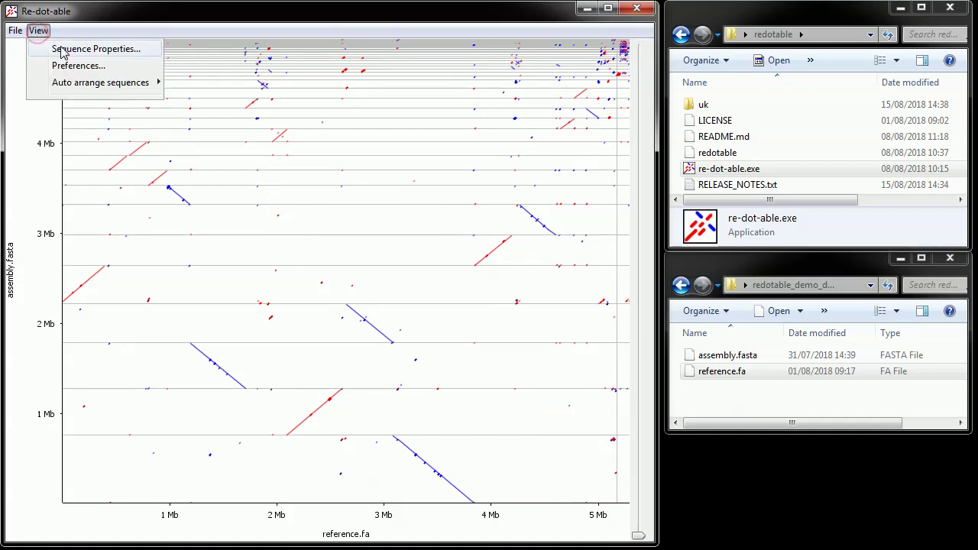
{"action": "left_click", "coordinate": [104, 56]}
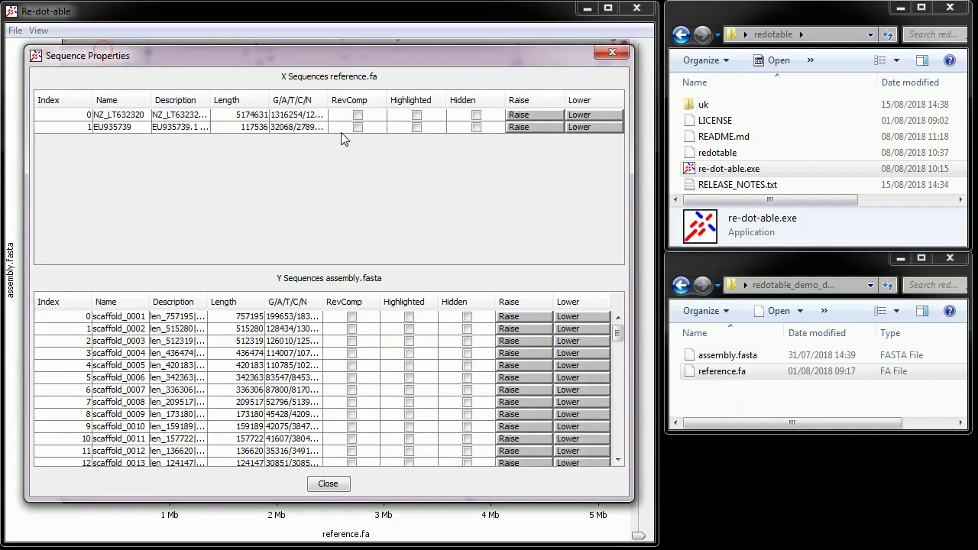
{"action": "left_click_drag", "start_coordinate": [615, 428], "coordinate": [619, 307]}
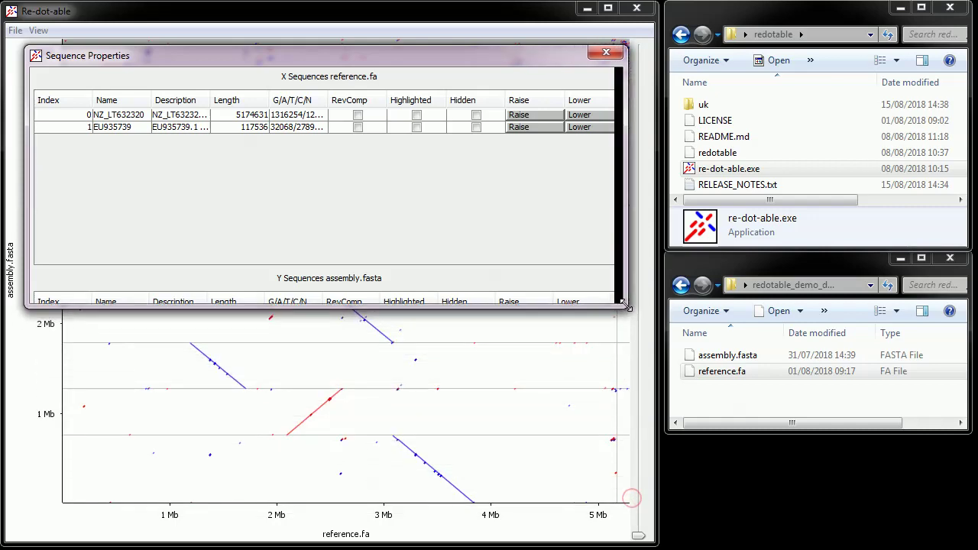
{"action": "left_click_drag", "start_coordinate": [435, 57], "coordinate": [757, 42]}
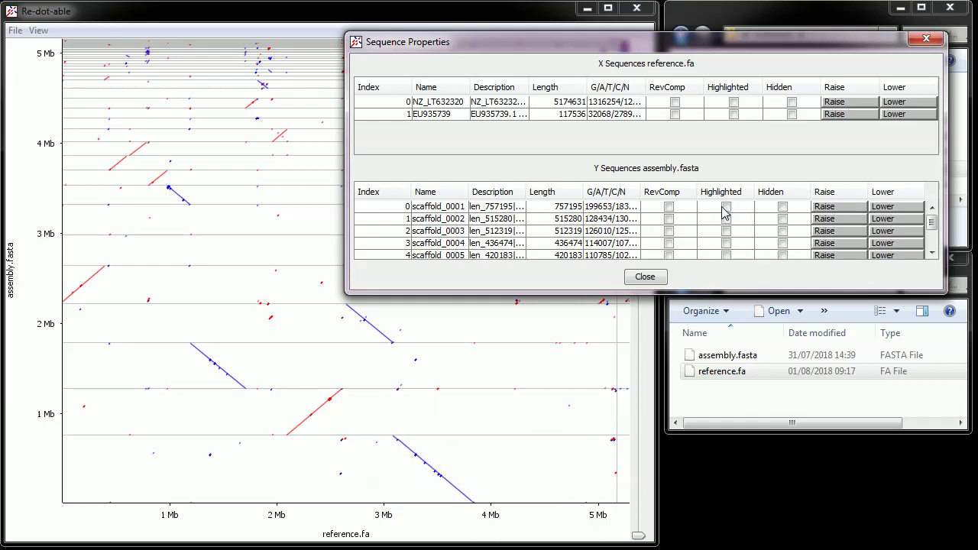
Step: Reverse-complement scaffold_0001 and raise it one place in the order
{"action": "left_click", "coordinate": [668, 208]}
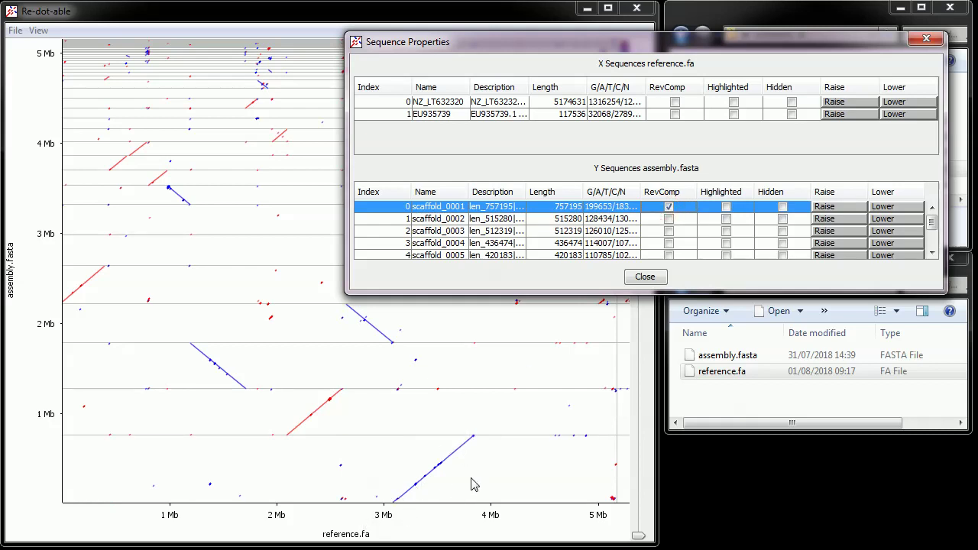
{"action": "mouse_move", "coordinate": [472, 484]}
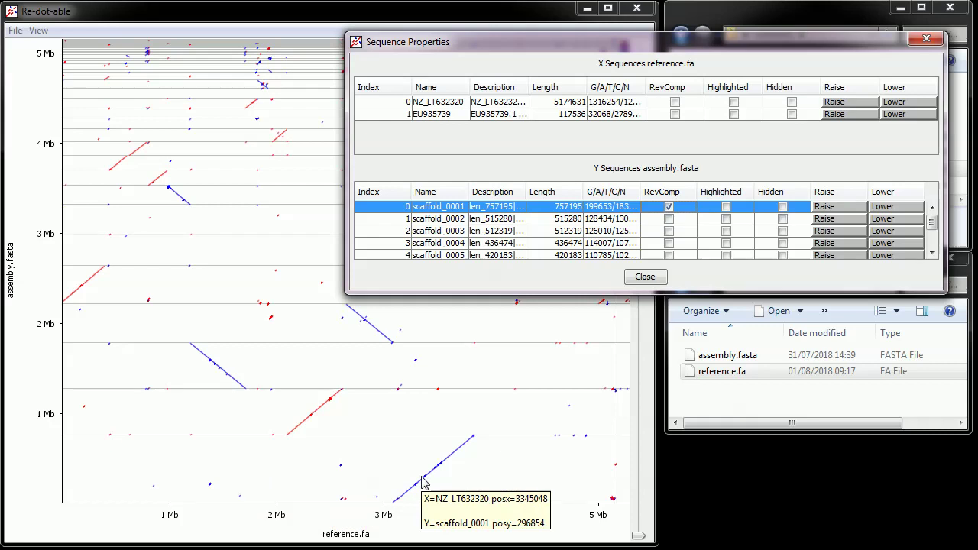
{"action": "left_click", "coordinate": [850, 211]}
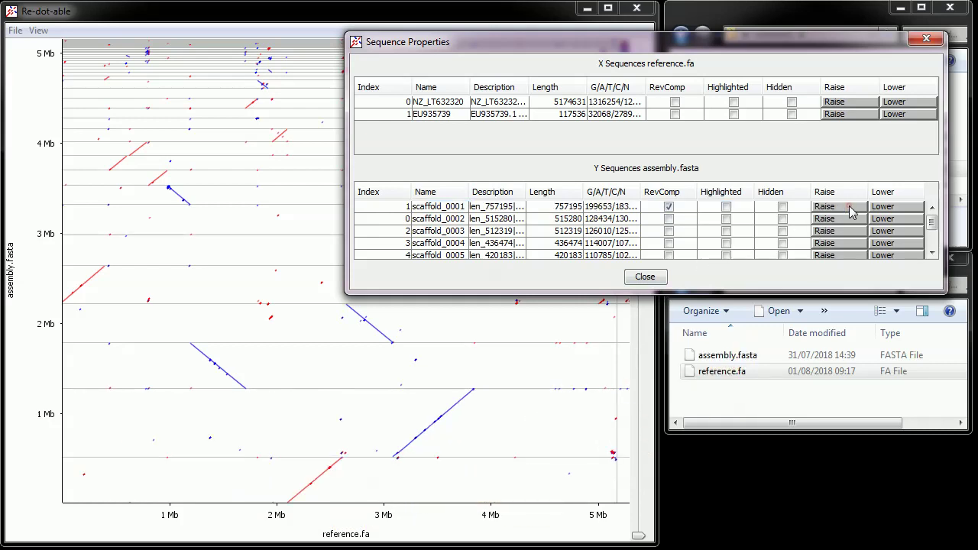
{"action": "mouse_move", "coordinate": [432, 454]}
Step: Reverse-complement scaffold_0004, shift it two places in the order, and close the dialog
{"action": "left_click", "coordinate": [459, 243]}
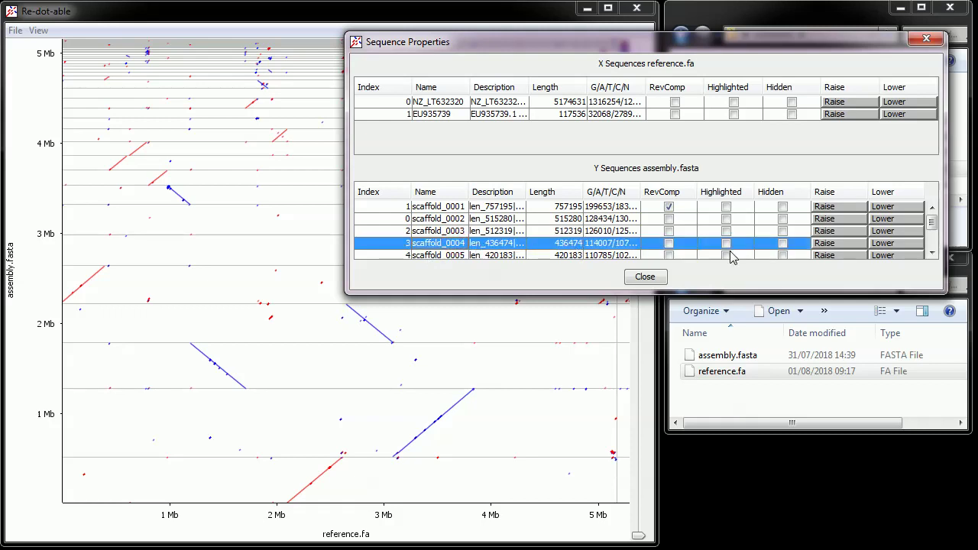
{"action": "left_click", "coordinate": [669, 245]}
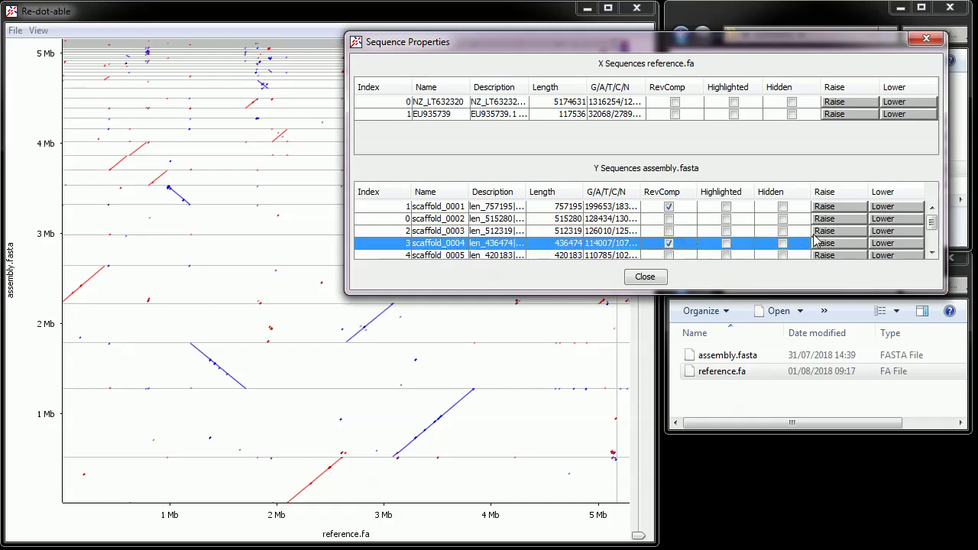
{"action": "left_click", "coordinate": [900, 243]}
{"action": "left_click", "coordinate": [900, 243]}
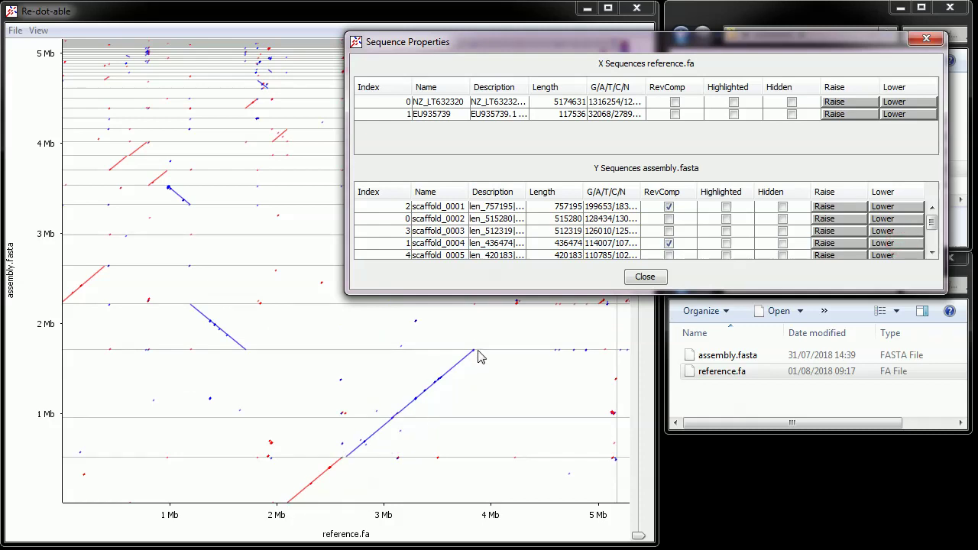
{"action": "mouse_move", "coordinate": [479, 357]}
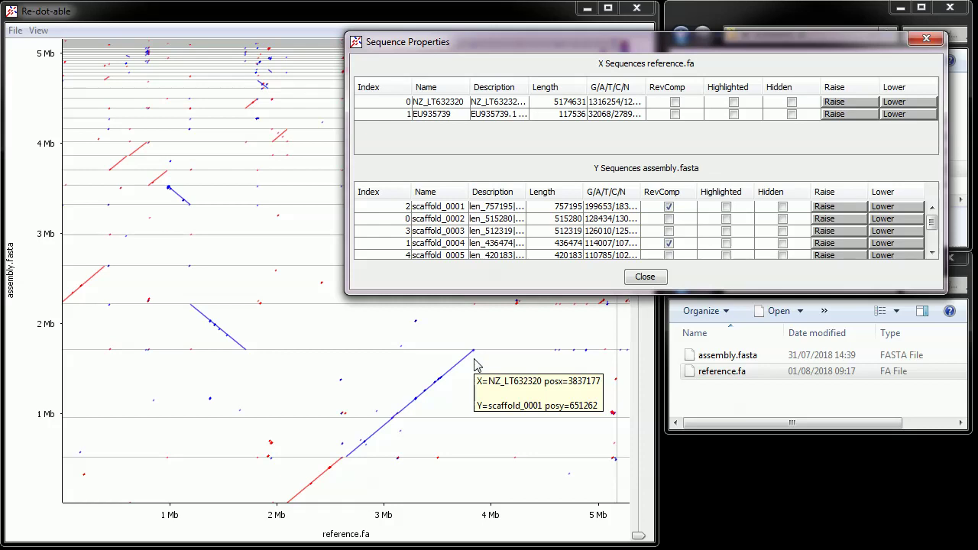
{"action": "left_click", "coordinate": [647, 277]}
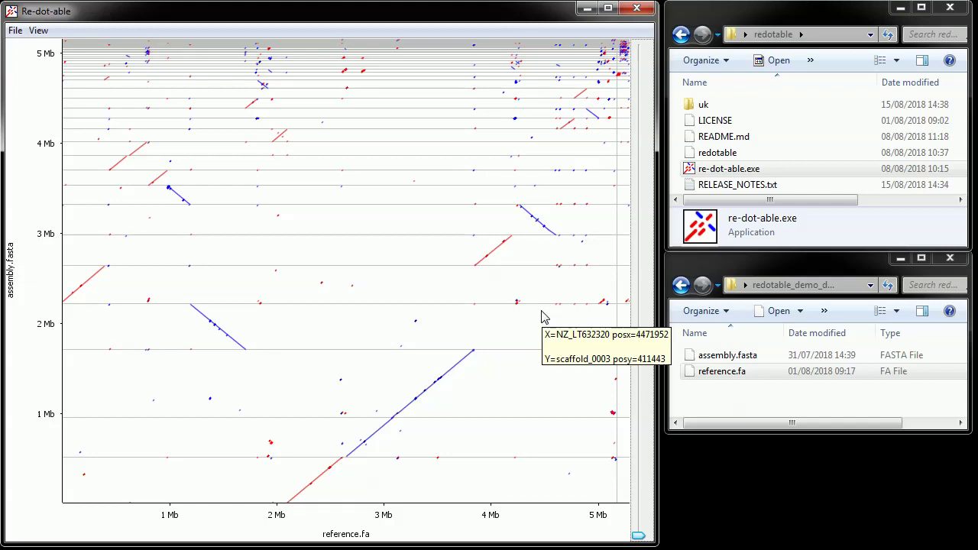
Step: Auto-arrange the Y (assembly) sequences from the View menu so matches form one diagonal
{"action": "left_click", "coordinate": [39, 32]}
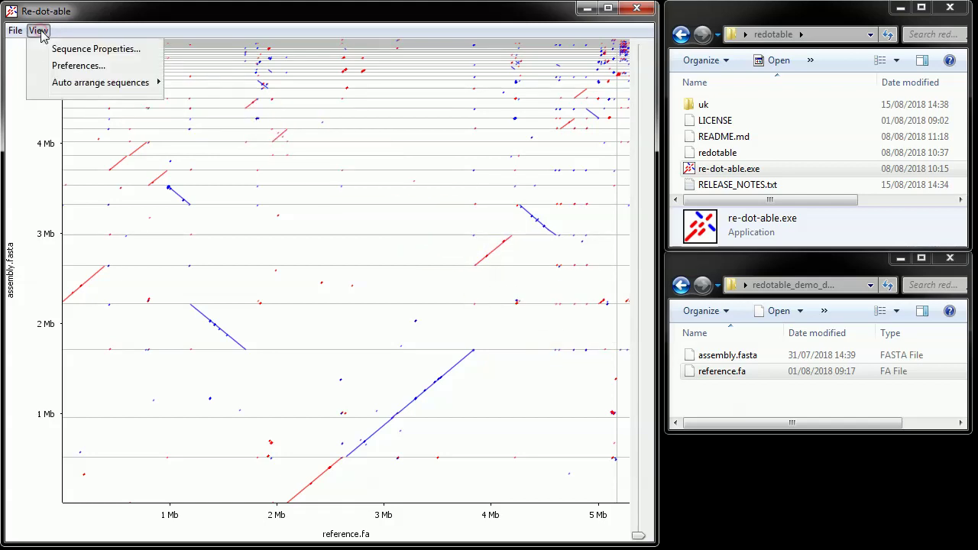
{"action": "mouse_move", "coordinate": [82, 88]}
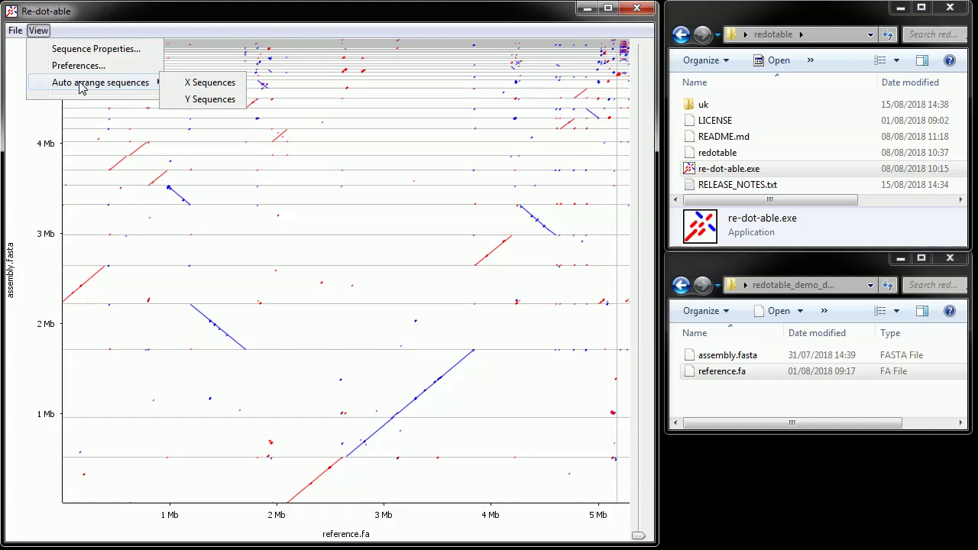
{"action": "left_click", "coordinate": [218, 105]}
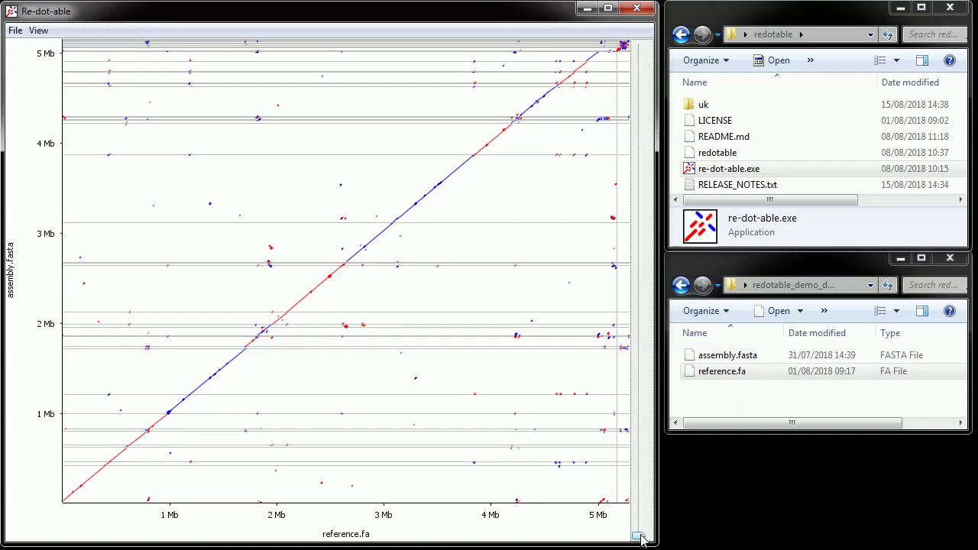
Step: Raise the right-edge filter slider to mid-height to remove scattered off-diagonal dots
{"action": "left_click_drag", "start_coordinate": [640, 539], "coordinate": [658, 263]}
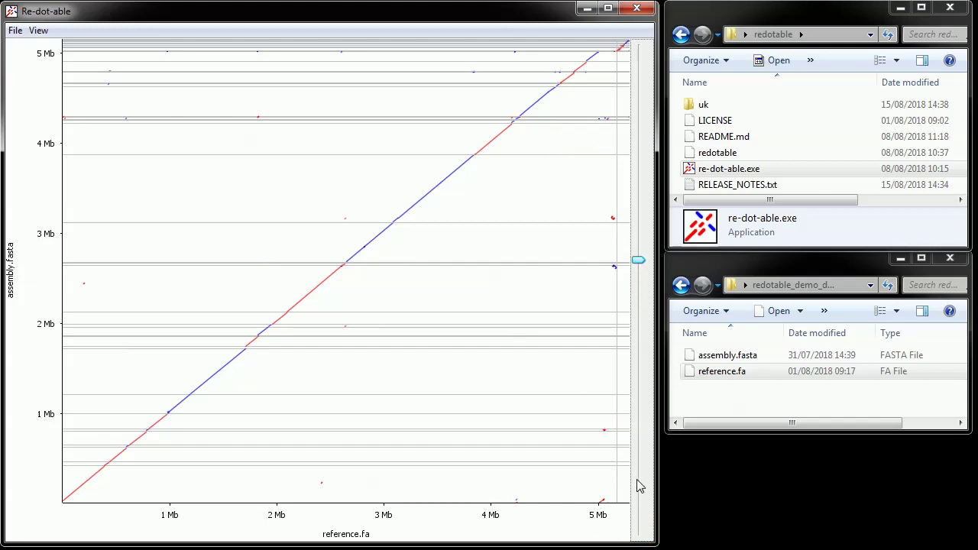
{"action": "mouse_move", "coordinate": [625, 490]}
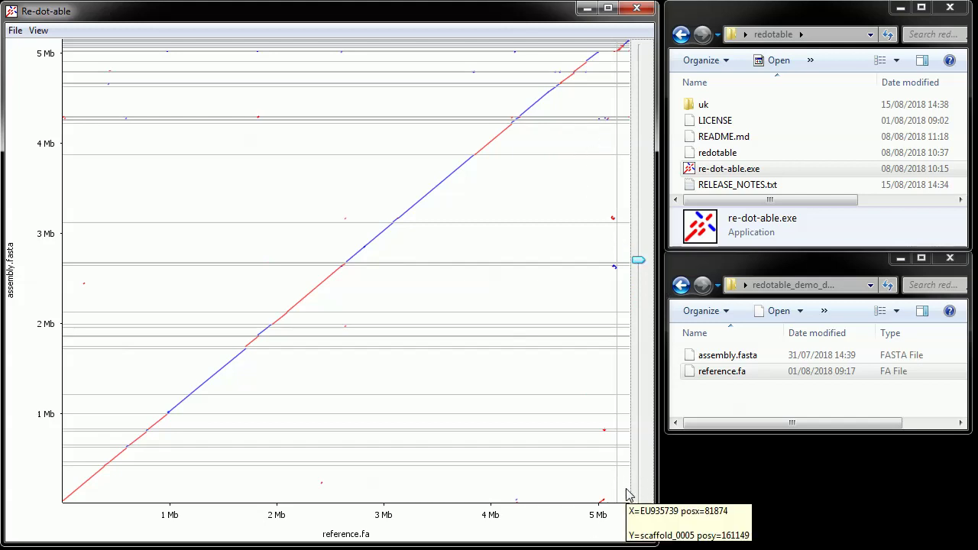
{"action": "mouse_move", "coordinate": [622, 46]}
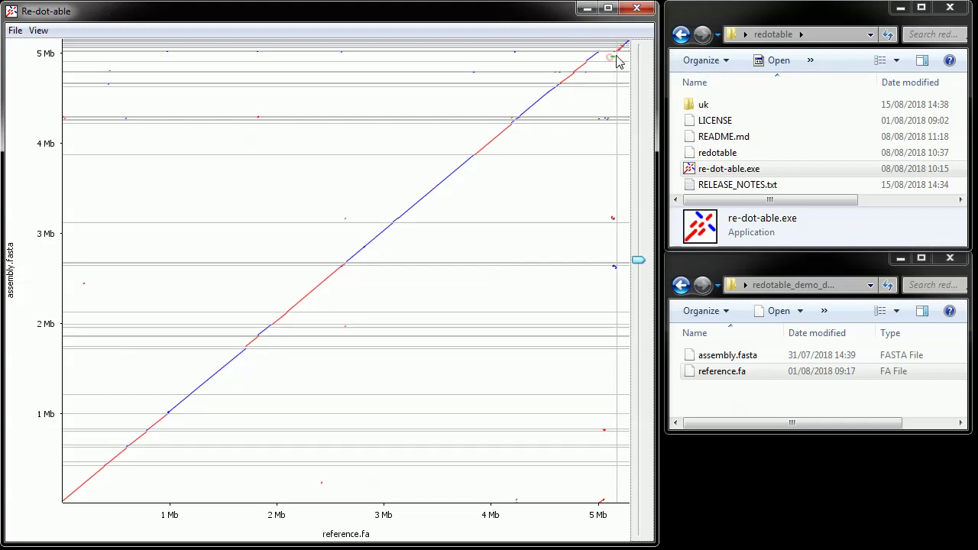
Step: Zoom twice into the top-right corner to show EU935739 matching scaffold_0028, 0033 and 0044
{"action": "left_click_drag", "start_coordinate": [611, 58], "coordinate": [638, 38]}
{"action": "left_click_drag", "start_coordinate": [639, 38], "coordinate": [638, 36]}
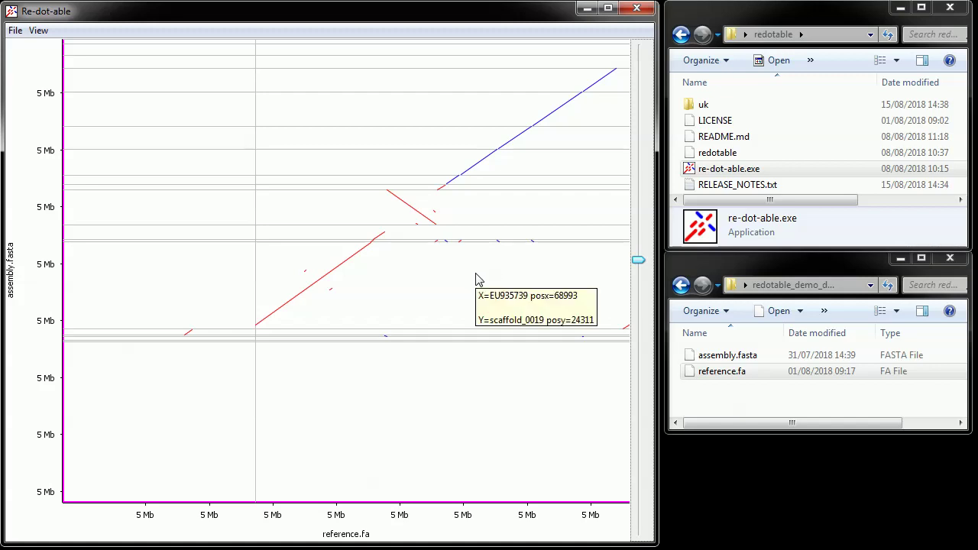
{"action": "mouse_move", "coordinate": [173, 425]}
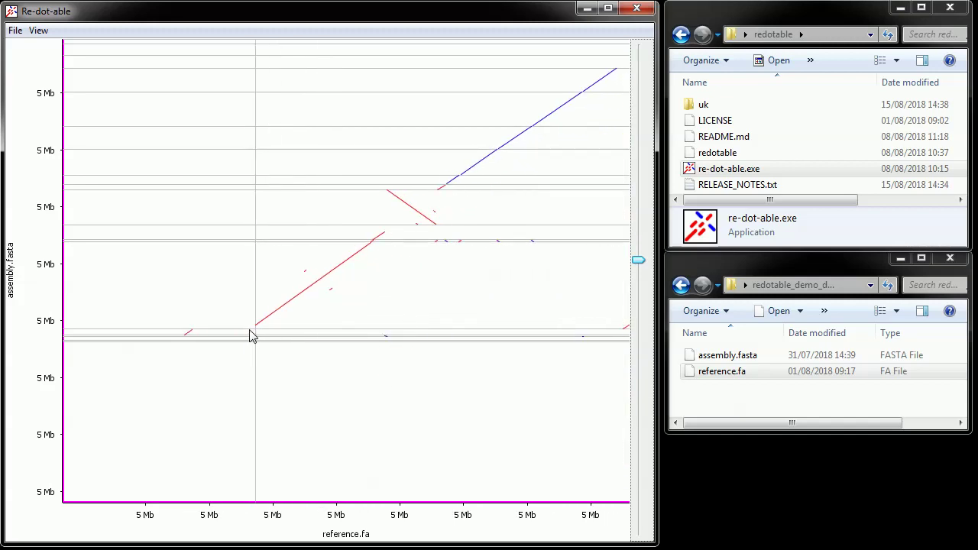
{"action": "left_click_drag", "start_coordinate": [251, 330], "coordinate": [641, 49]}
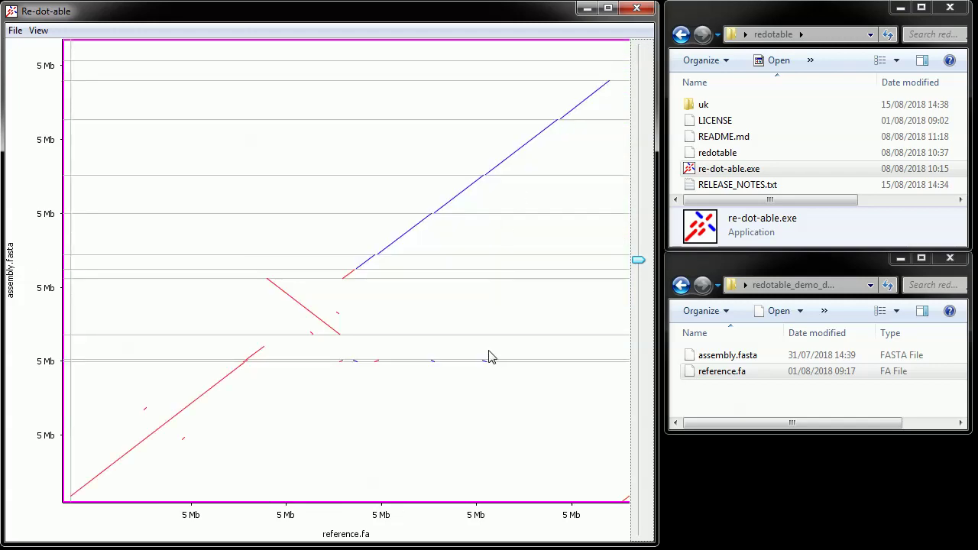
{"action": "mouse_move", "coordinate": [490, 357]}
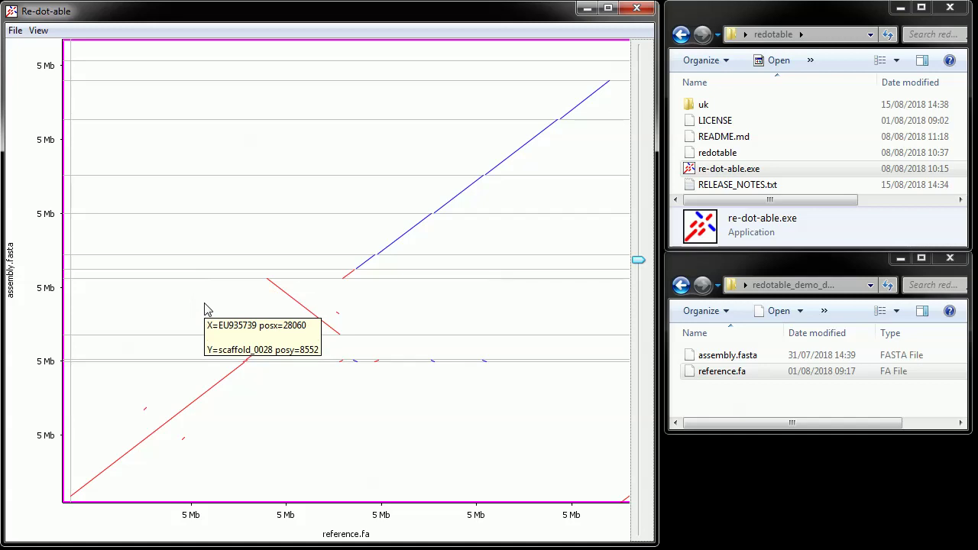
Step: Open Sequence Properties, sort by Name, select scaffold_0028, and move the dialog right of the plot
{"action": "left_click", "coordinate": [38, 31]}
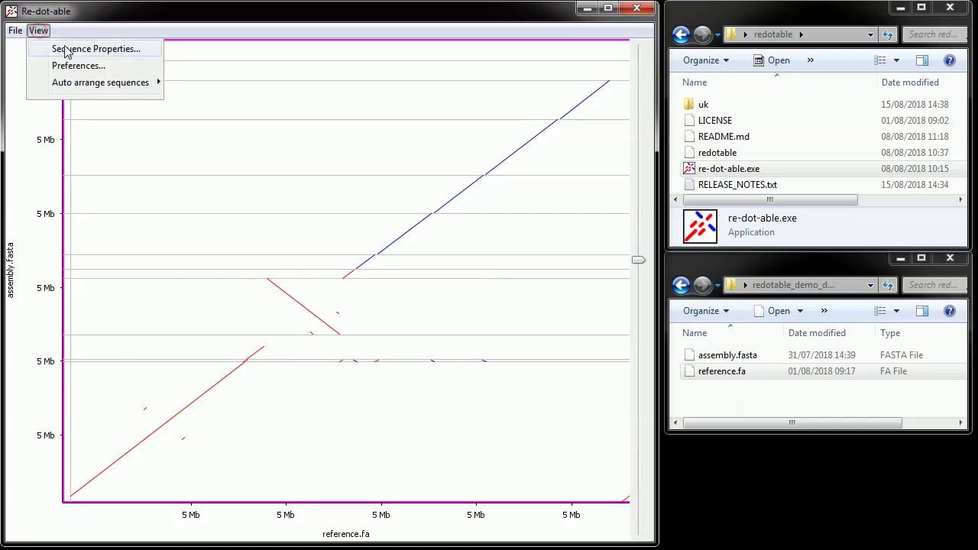
{"action": "left_click", "coordinate": [67, 50]}
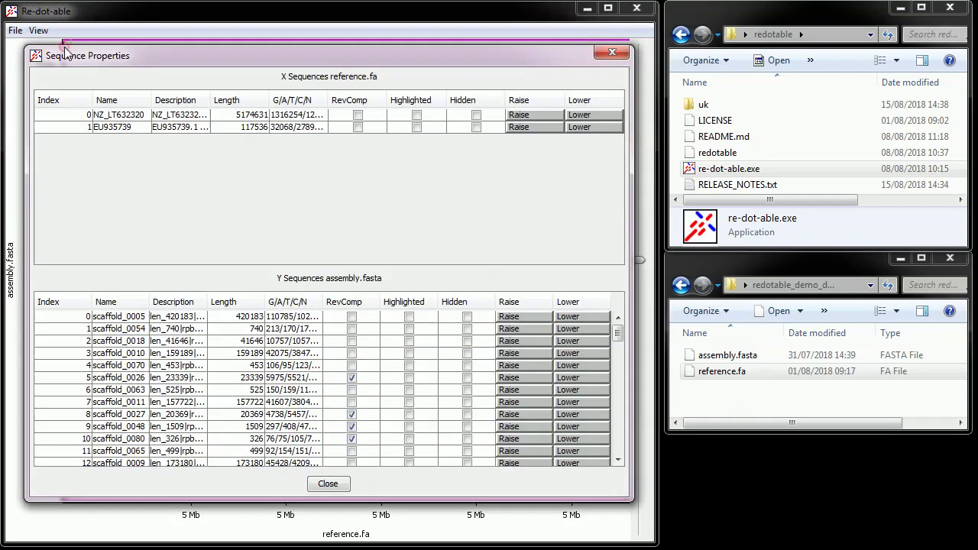
{"action": "left_click", "coordinate": [127, 298]}
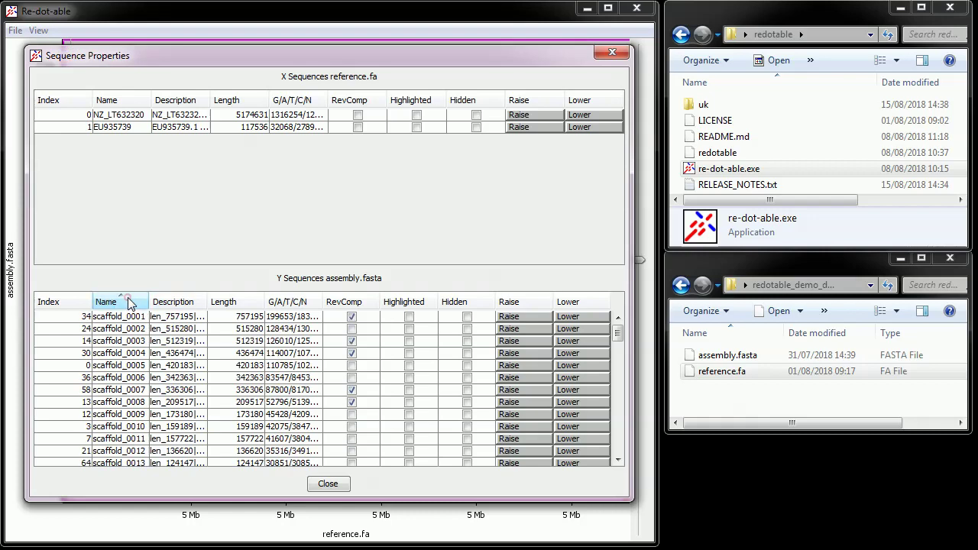
{"action": "scroll", "coordinate": [122, 365], "scroll_direction": "down", "scroll_amount": 7}
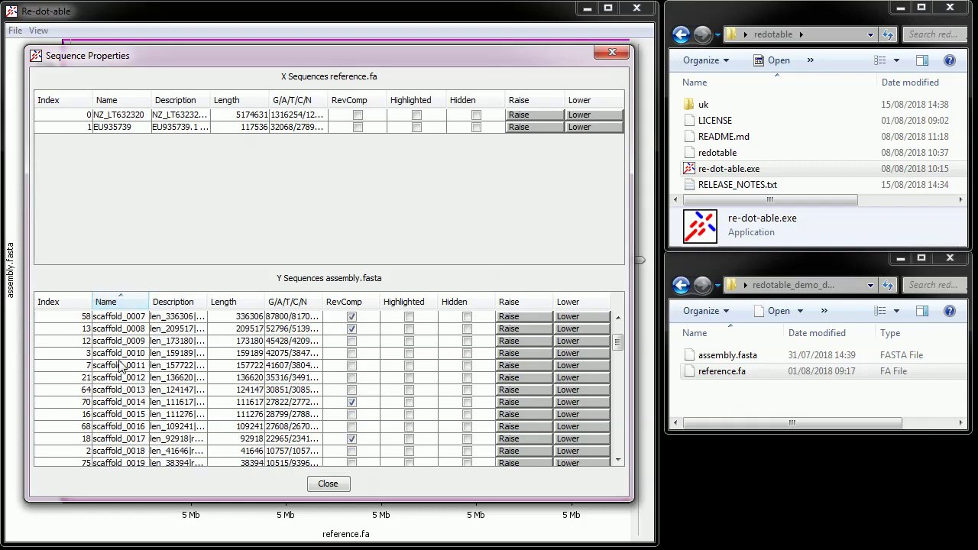
{"action": "left_click", "coordinate": [128, 392]}
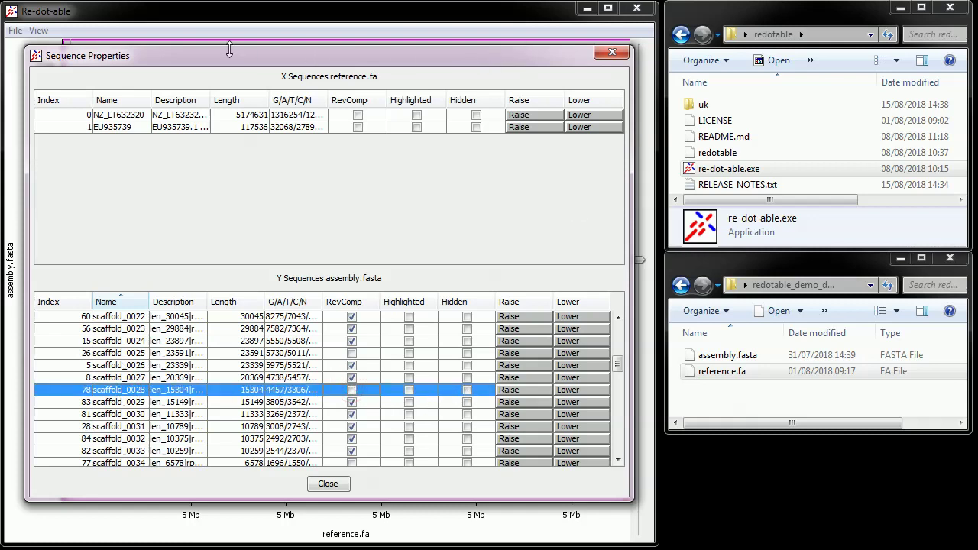
{"action": "left_click_drag", "start_coordinate": [152, 49], "coordinate": [734, 86]}
{"action": "left_click_drag", "start_coordinate": [410, 70], "coordinate": [653, 42]}
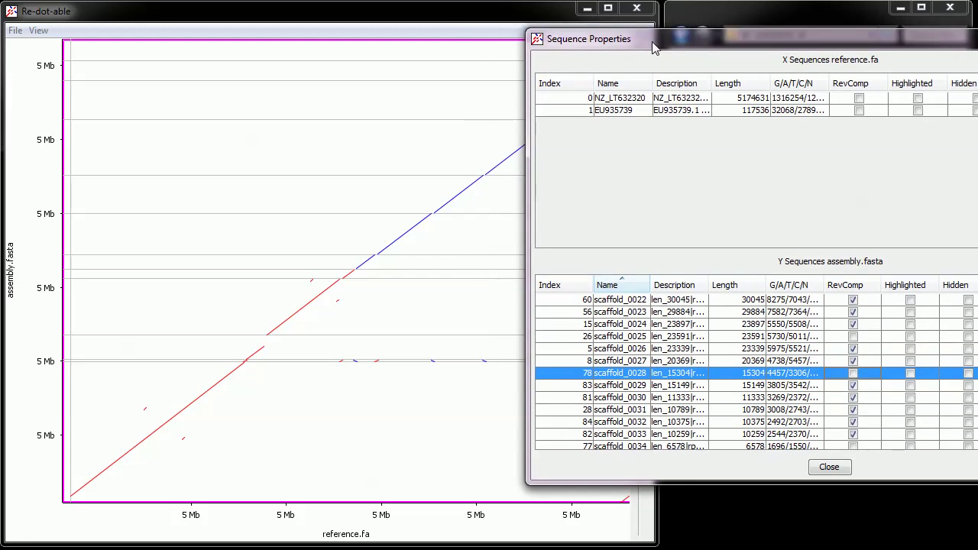
{"action": "left_click", "coordinate": [909, 361]}
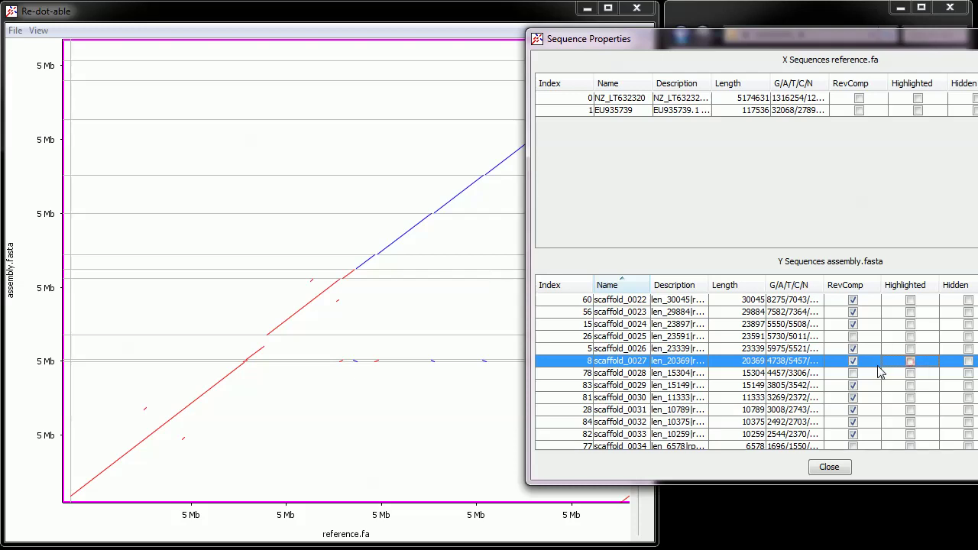
{"action": "left_click", "coordinate": [910, 373]}
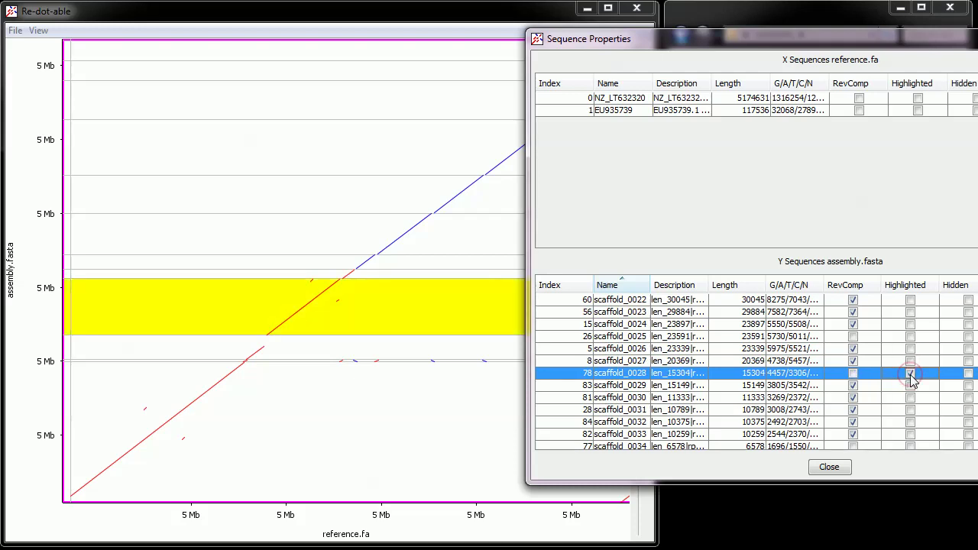
{"action": "left_click_drag", "start_coordinate": [686, 39], "coordinate": [510, 198]}
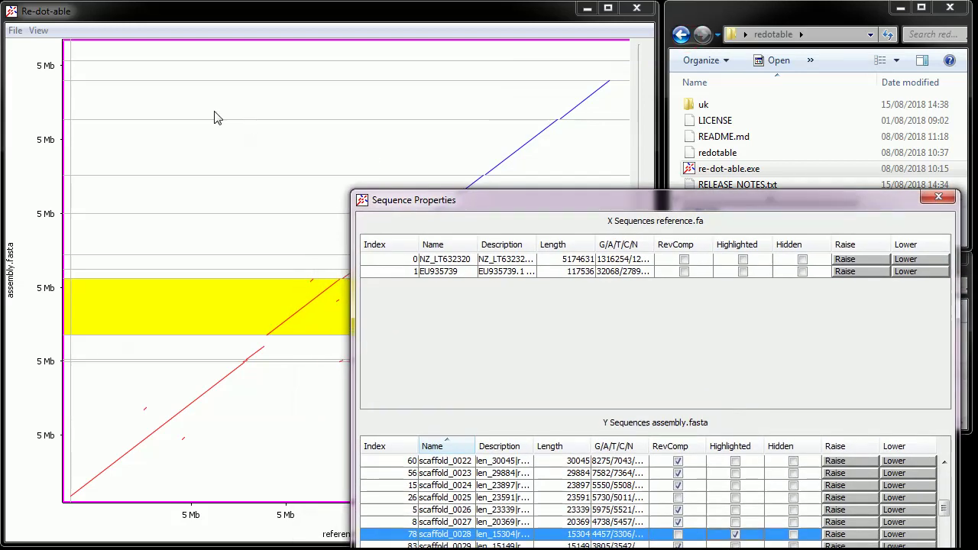
{"action": "left_click", "coordinate": [742, 272]}
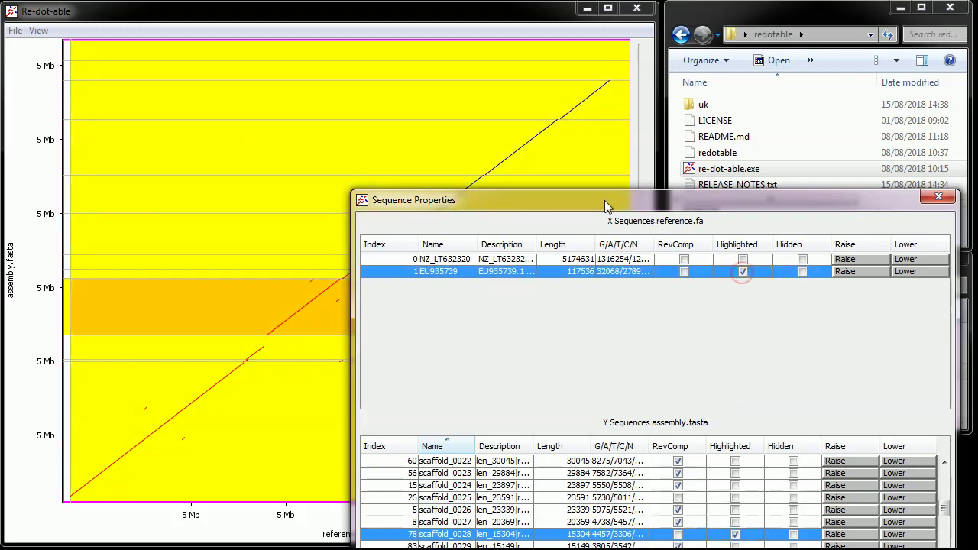
{"action": "left_click_drag", "start_coordinate": [604, 200], "coordinate": [911, 175]}
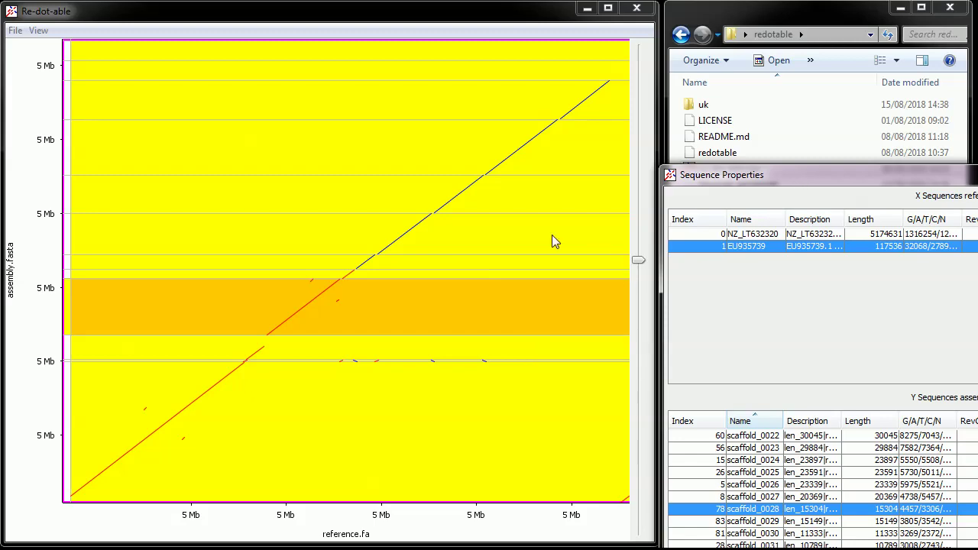
{"action": "left_click_drag", "start_coordinate": [787, 176], "coordinate": [370, 119]}
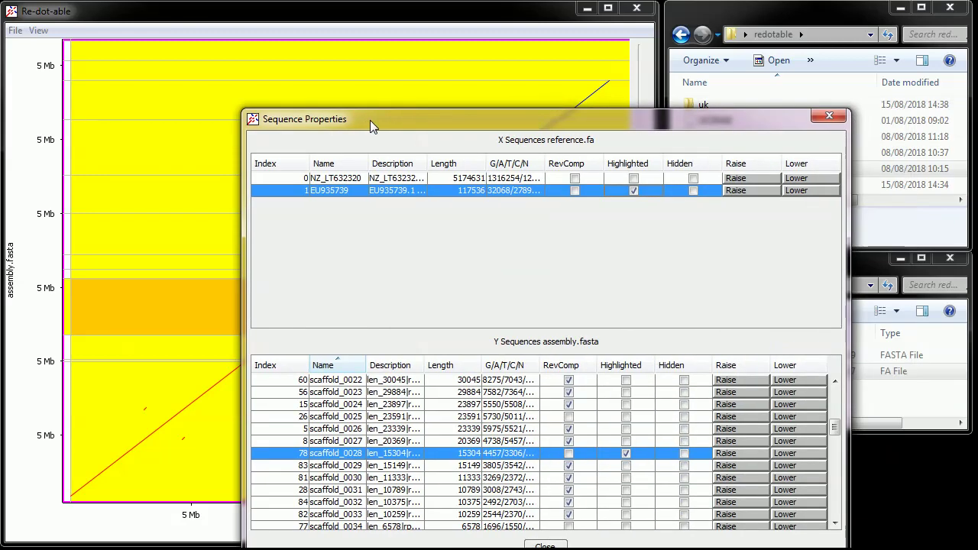
{"action": "left_click", "coordinate": [633, 191]}
{"action": "left_click", "coordinate": [626, 453]}
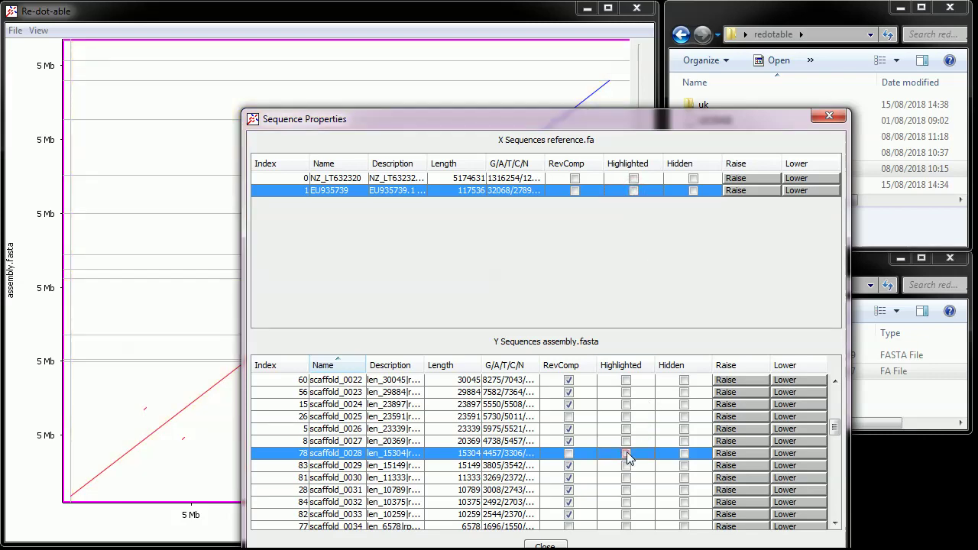
{"action": "left_click_drag", "start_coordinate": [625, 118], "coordinate": [909, 189]}
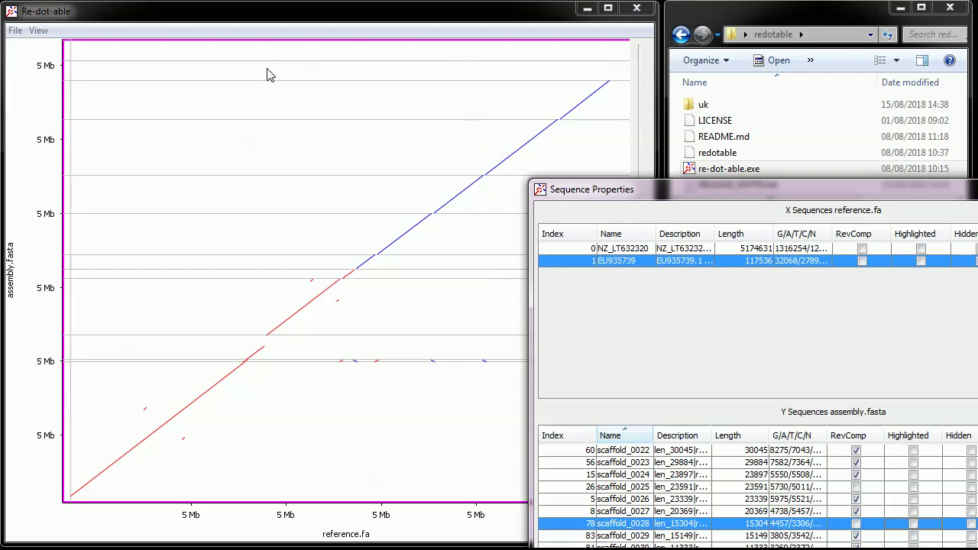
Step: Tick Hidden for scaffold_0035 in the Y Sequences table, then close Sequence Properties
{"action": "mouse_move", "coordinate": [267, 74]}
{"action": "left_click_drag", "start_coordinate": [861, 197], "coordinate": [549, 62]}
{"action": "scroll", "coordinate": [333, 366], "scroll_direction": "down", "scroll_amount": 3}
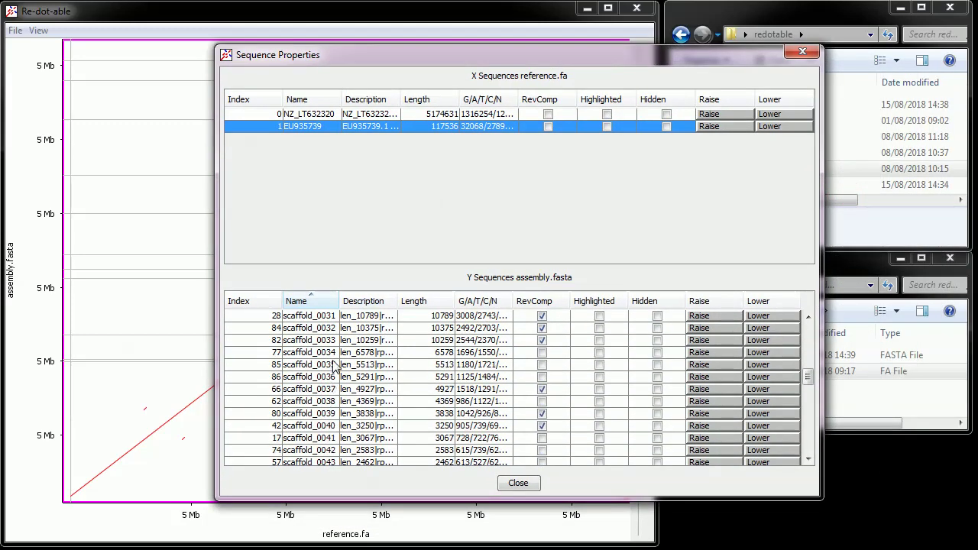
{"action": "left_click", "coordinate": [333, 367]}
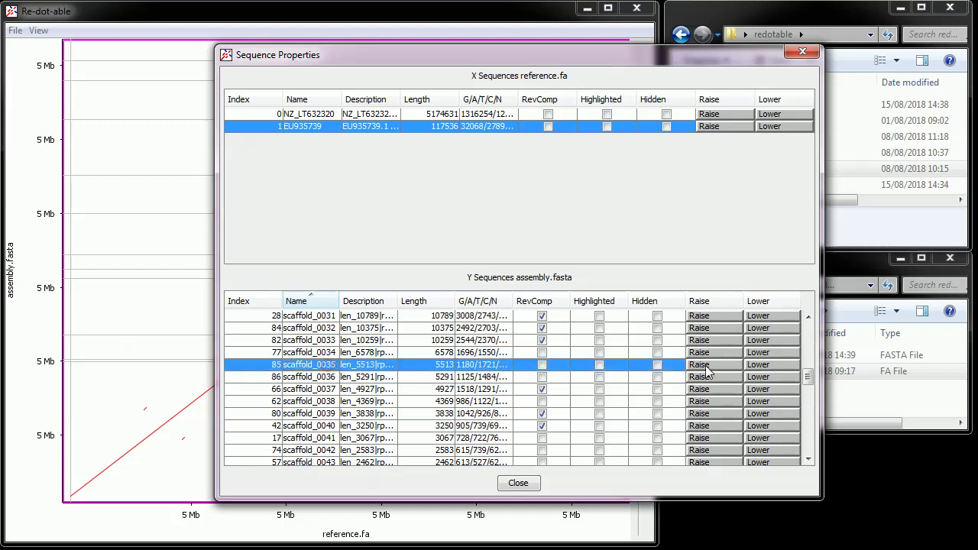
{"action": "left_click", "coordinate": [657, 365]}
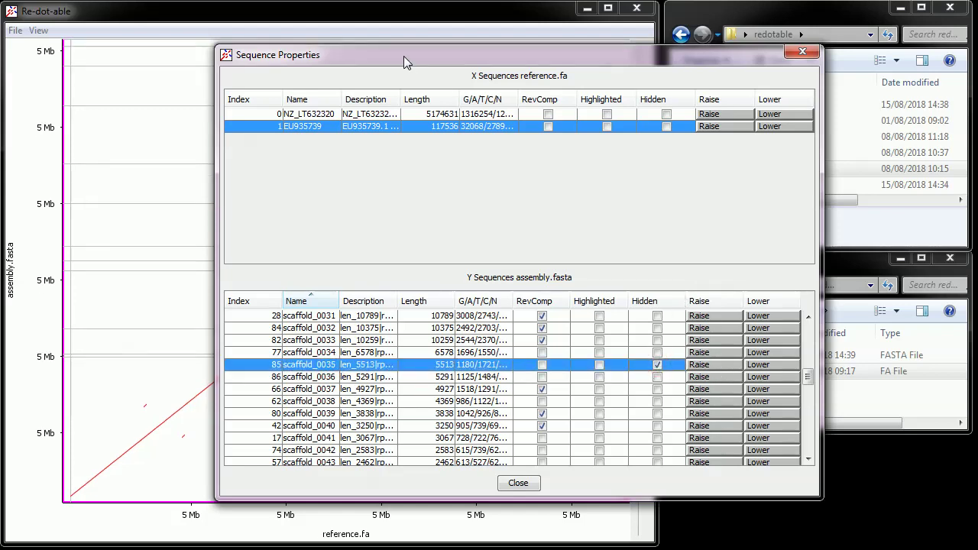
{"action": "left_click_drag", "start_coordinate": [403, 56], "coordinate": [588, 214]}
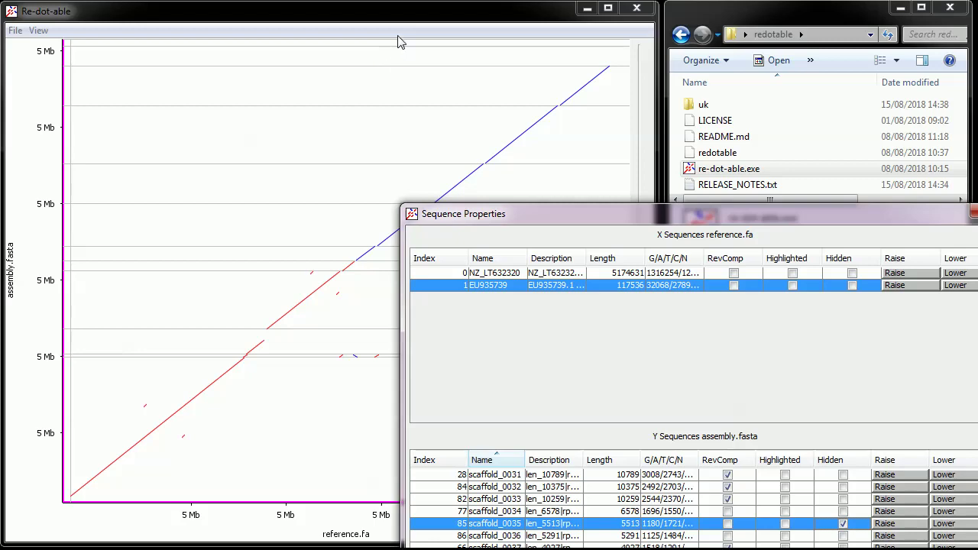
{"action": "left_click_drag", "start_coordinate": [622, 214], "coordinate": [350, 147]}
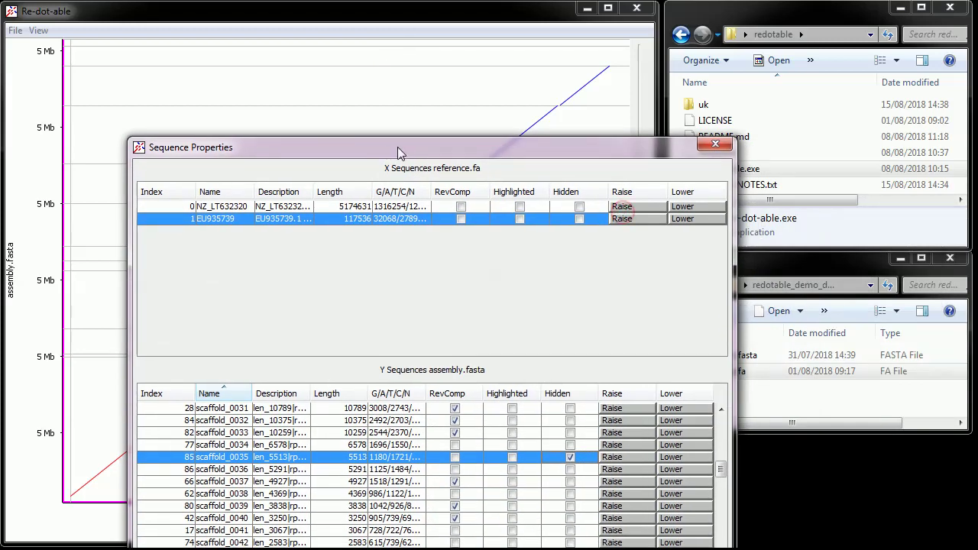
{"action": "left_click", "coordinate": [715, 144]}
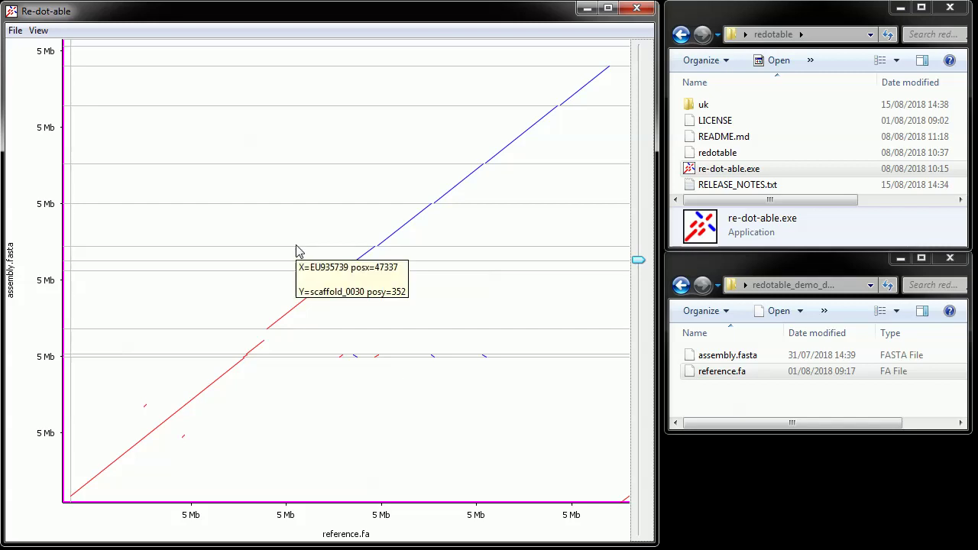
Step: Zoom in on the diagonal, then zoom back out to the full 1–5 Mb dot plot view
{"action": "left_click", "coordinate": [298, 250]}
{"action": "left_click", "coordinate": [298, 251]}
{"action": "left_click", "coordinate": [298, 250]}
{"action": "right_click", "coordinate": [298, 251]}
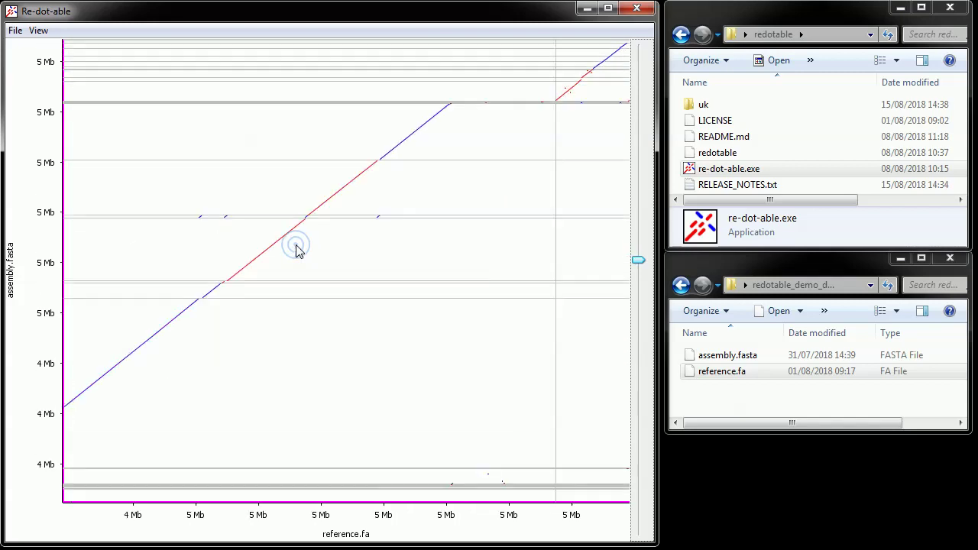
{"action": "right_click", "coordinate": [298, 251]}
{"action": "right_click", "coordinate": [298, 250]}
{"action": "right_click", "coordinate": [298, 250]}
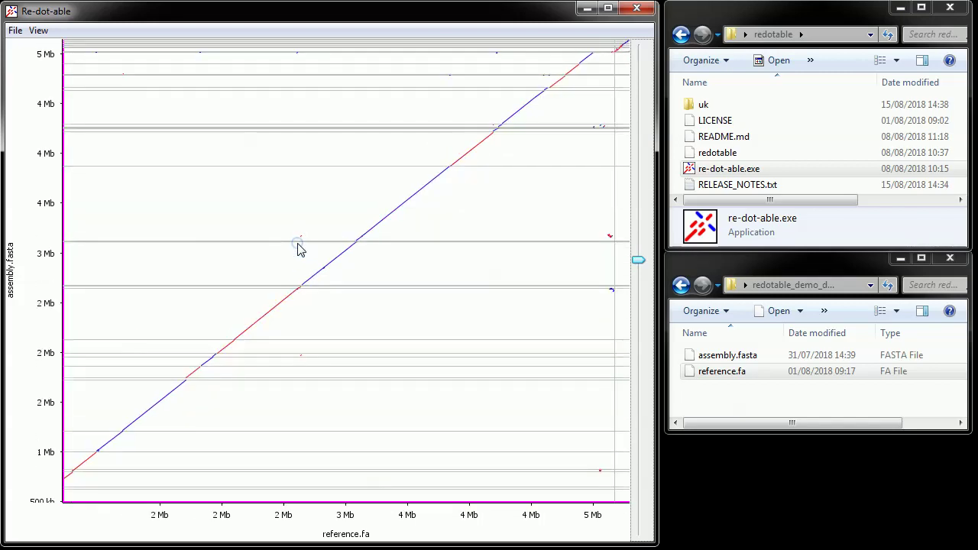
{"action": "right_click", "coordinate": [298, 250]}
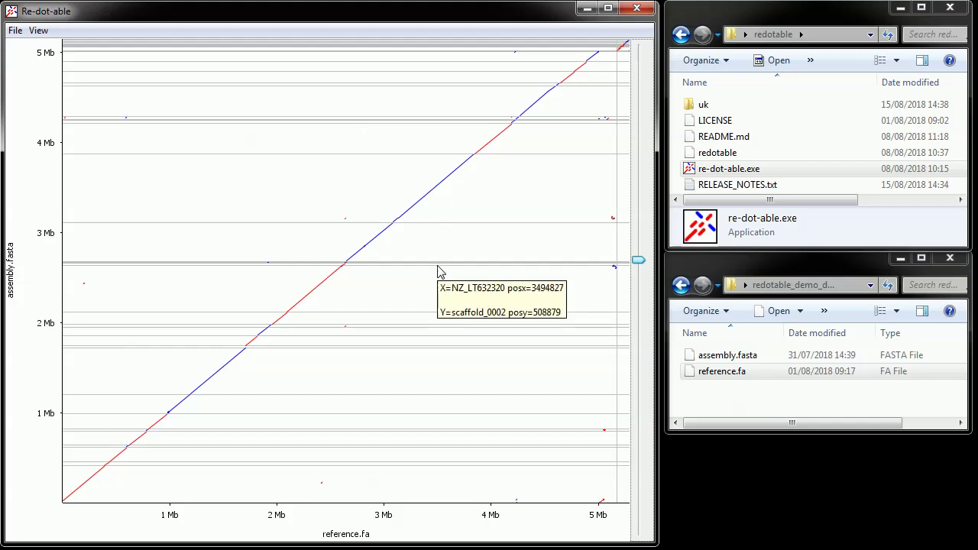
{"action": "mouse_move", "coordinate": [342, 245]}
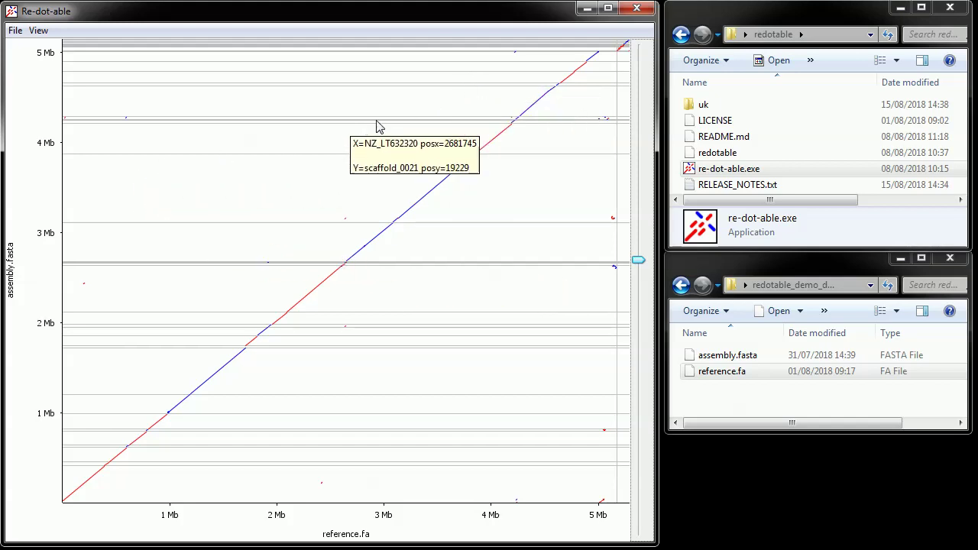
Step: Turn off Display Y Sequence Edges in View > Preferences and raise the slider to filter stray dots
{"action": "left_click", "coordinate": [39, 32]}
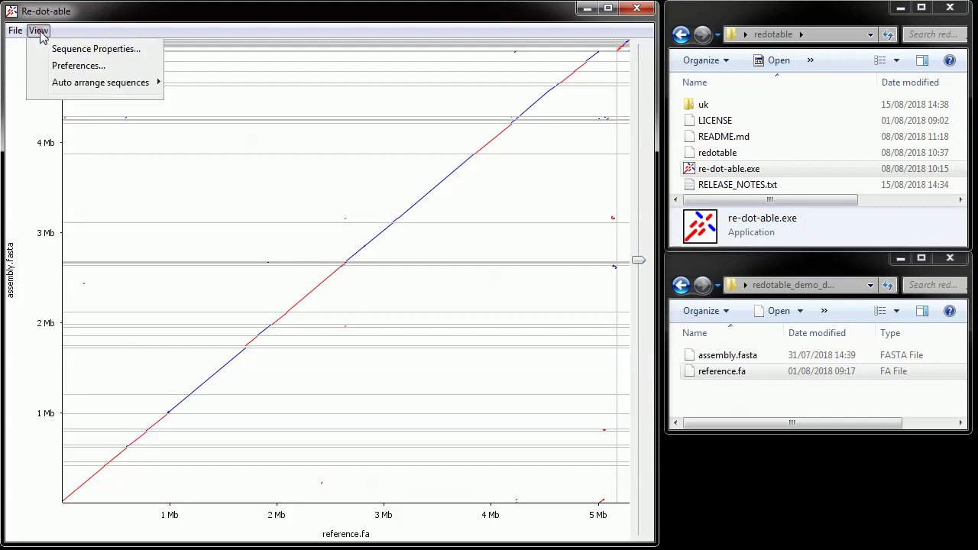
{"action": "left_click", "coordinate": [77, 69]}
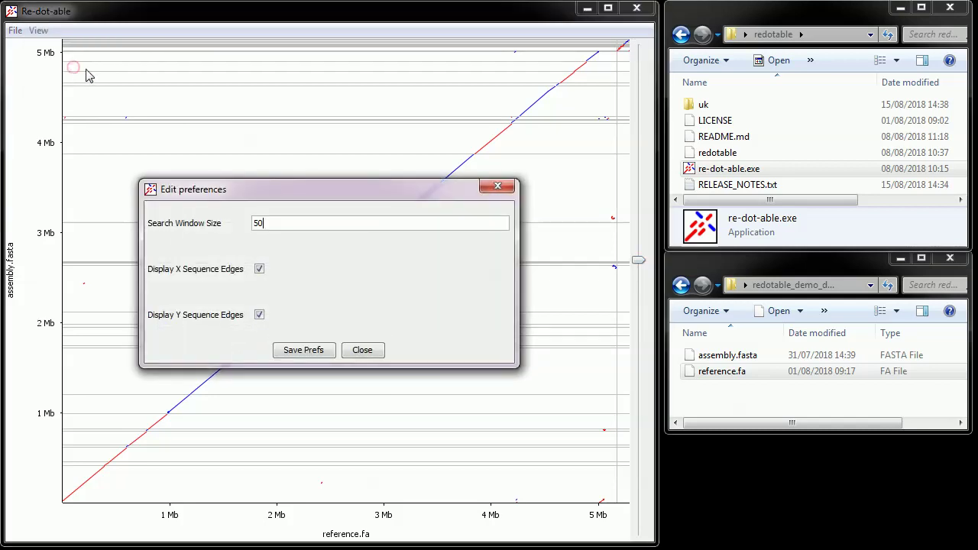
{"action": "left_click", "coordinate": [259, 316]}
{"action": "left_click", "coordinate": [302, 350]}
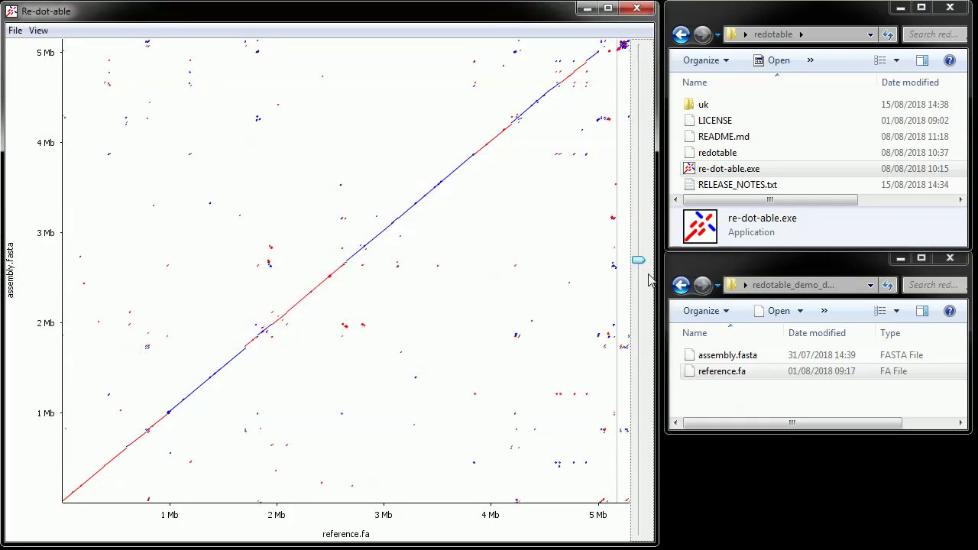
{"action": "left_click_drag", "start_coordinate": [640, 264], "coordinate": [646, 225]}
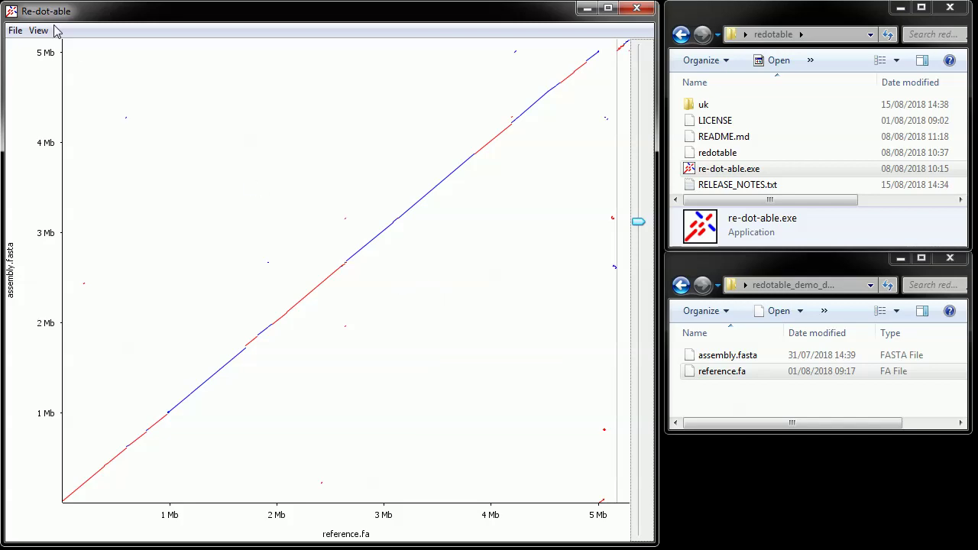
Step: Export the dot plot as DOTPLOT.png and check it in Photo Viewer before closing it
{"action": "left_click", "coordinate": [16, 32]}
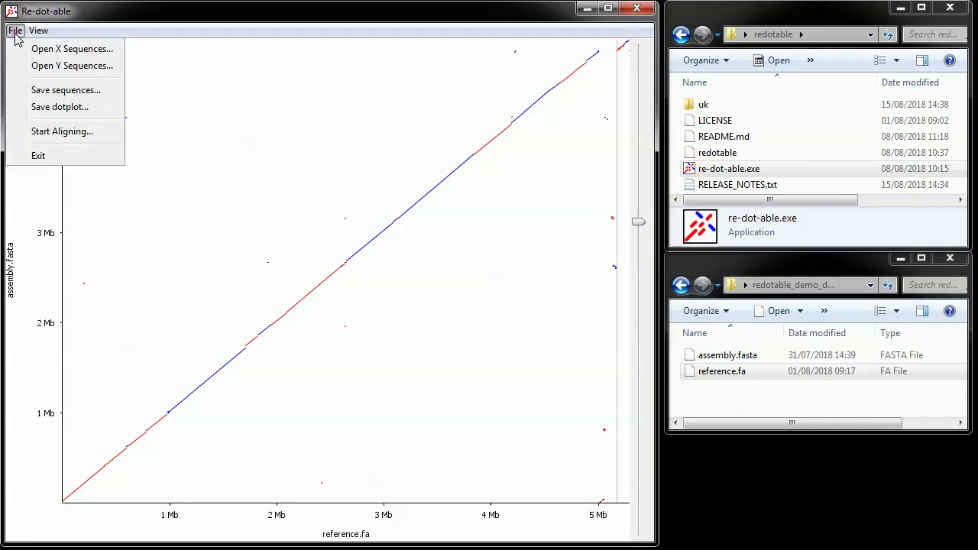
{"action": "left_click", "coordinate": [59, 108]}
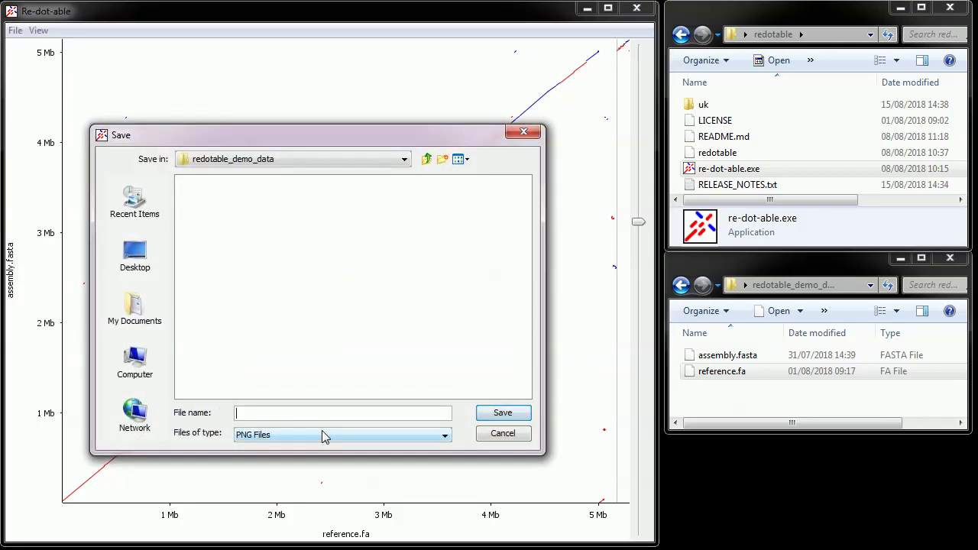
{"action": "left_click", "coordinate": [285, 413]}
{"action": "type", "text": "DOTPLOT"}
{"action": "left_click", "coordinate": [519, 415]}
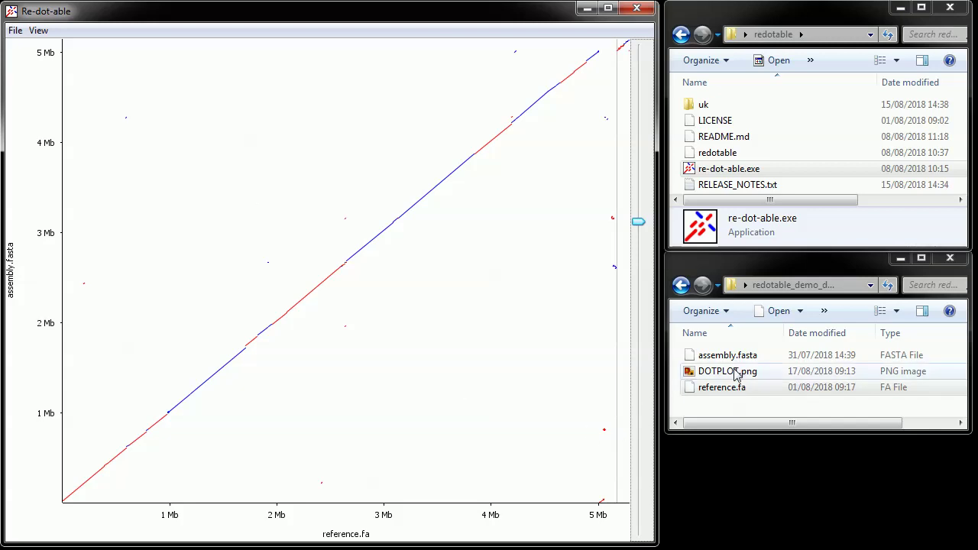
{"action": "double_click", "coordinate": [735, 372]}
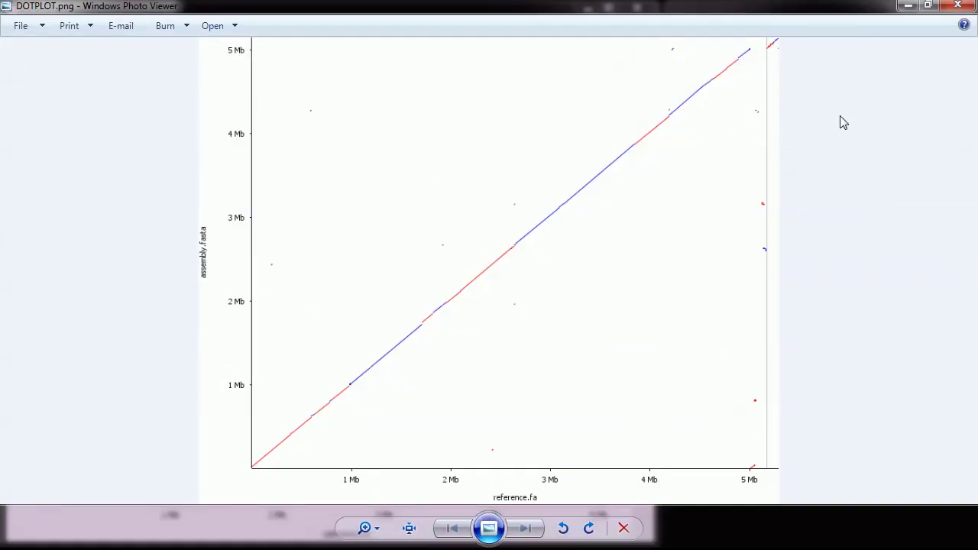
{"action": "left_click", "coordinate": [970, 8]}
Step: Export the dot plot as DOTPLOT.svg (SVG Files type) into Desktop > redotable_demo_data
{"action": "left_click", "coordinate": [15, 30]}
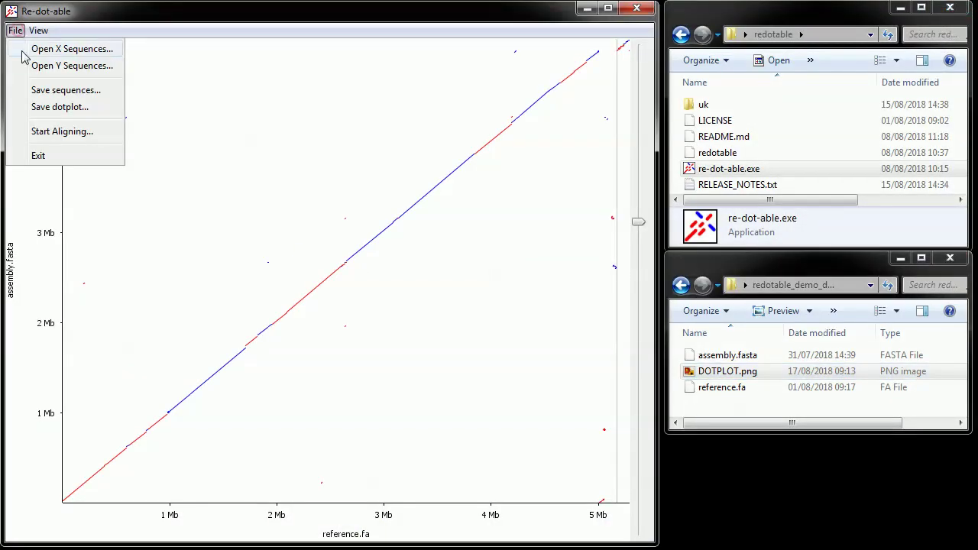
{"action": "left_click", "coordinate": [51, 103]}
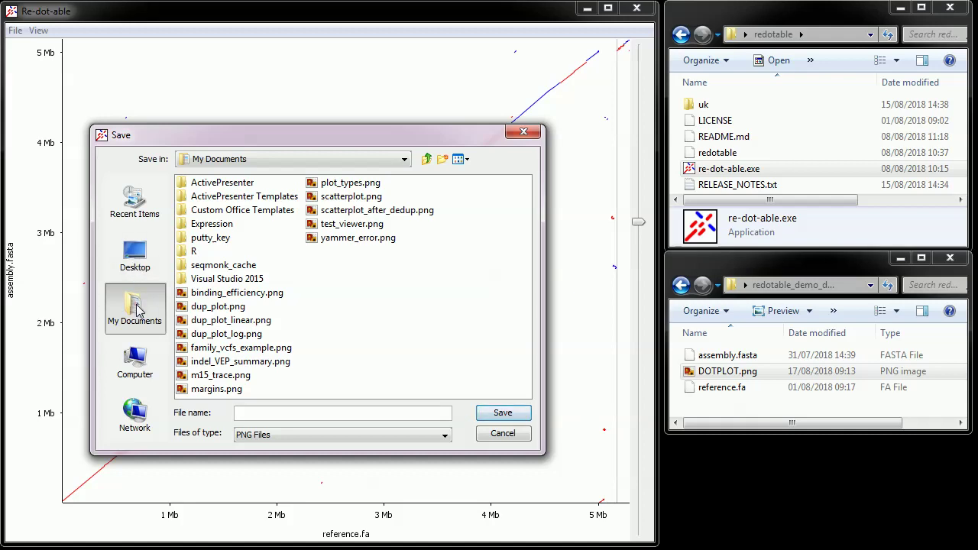
{"action": "left_click", "coordinate": [135, 260]}
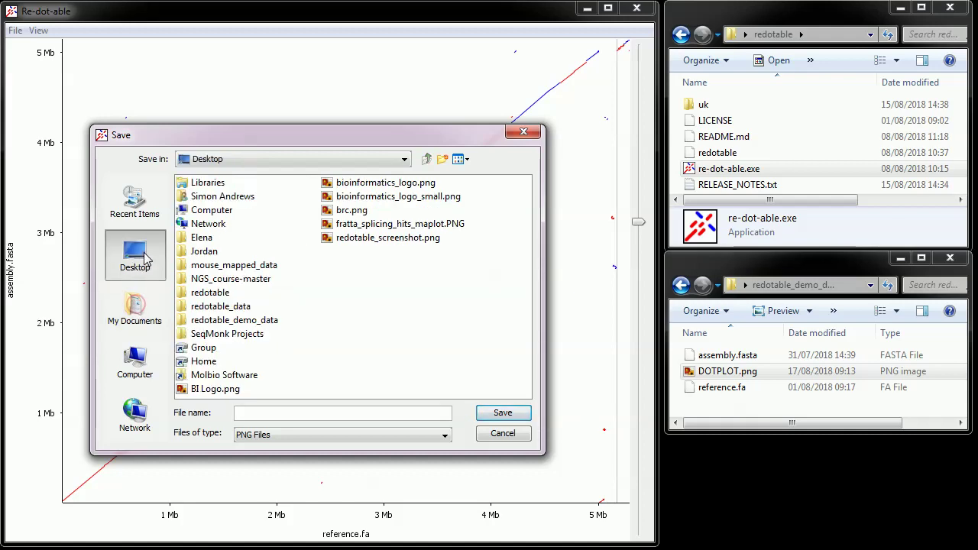
{"action": "double_click", "coordinate": [233, 319]}
{"action": "left_click", "coordinate": [282, 435]}
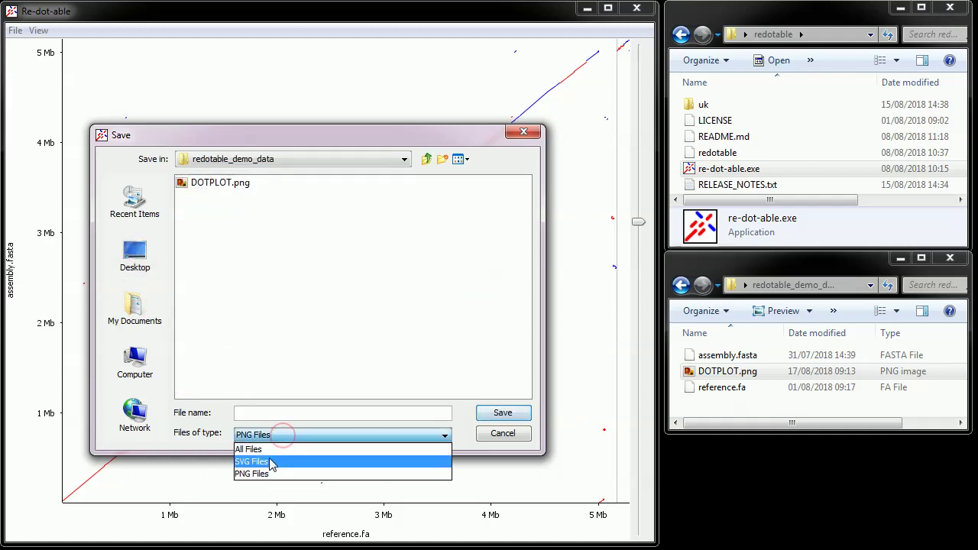
{"action": "left_click", "coordinate": [267, 462]}
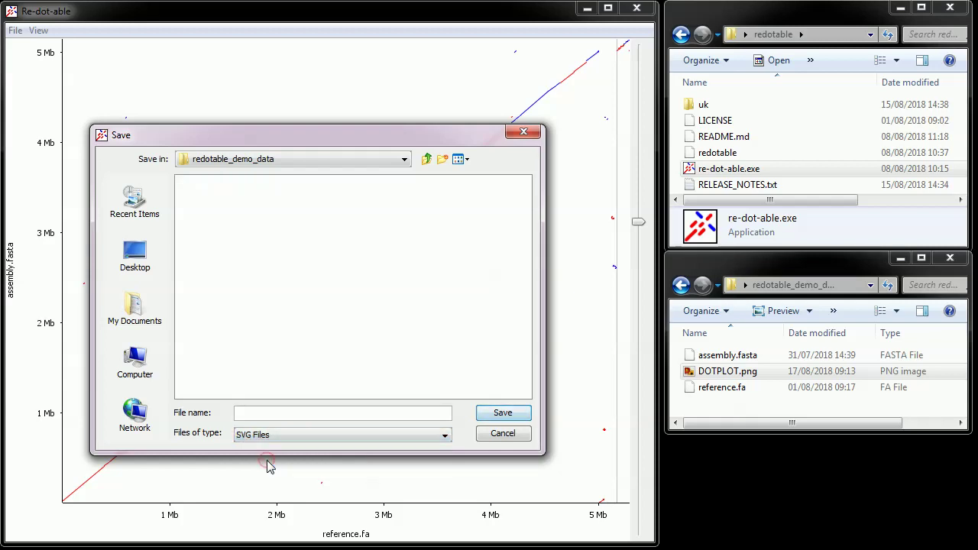
{"action": "left_click", "coordinate": [280, 411]}
{"action": "type", "text": "DOTPLOT"}
{"action": "left_click", "coordinate": [506, 411]}
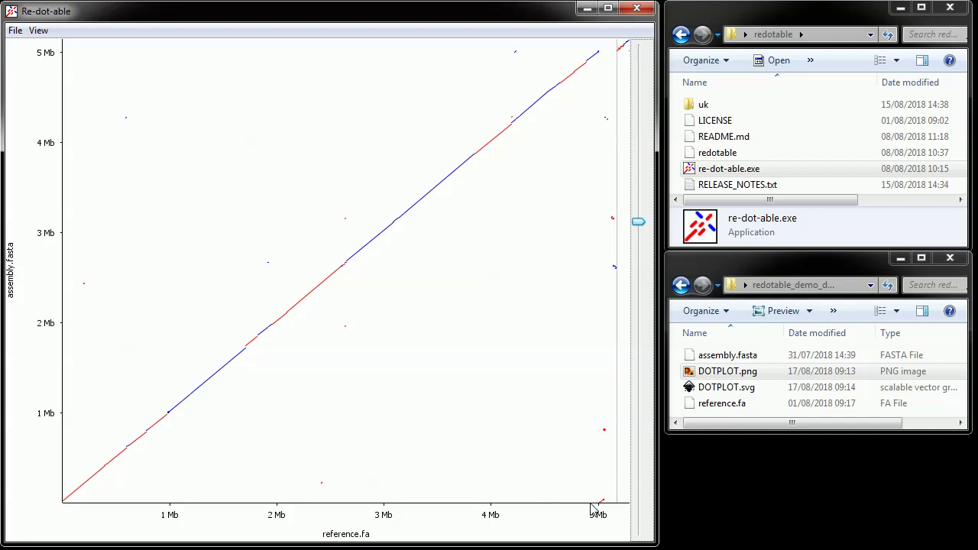
Step: Start File > Save sequences in Desktop > redotable_demo_data and enter RESORTED_ASSEMBLY as the file name
{"action": "left_click", "coordinate": [14, 31]}
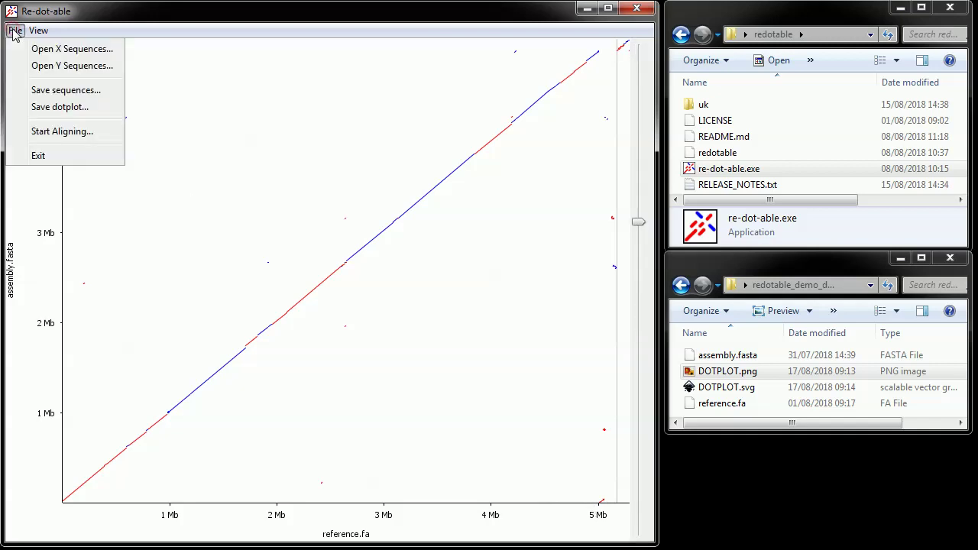
{"action": "left_click", "coordinate": [63, 90]}
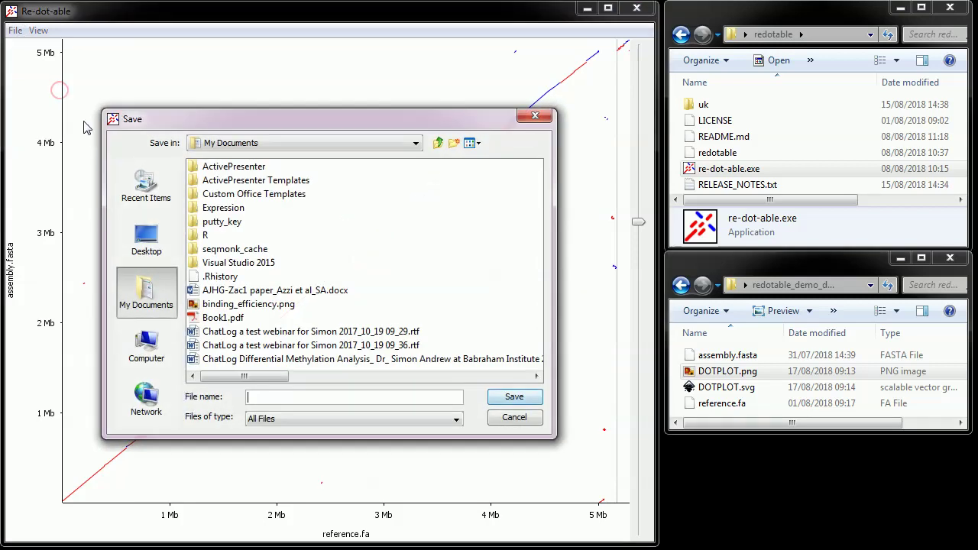
{"action": "left_click", "coordinate": [146, 239]}
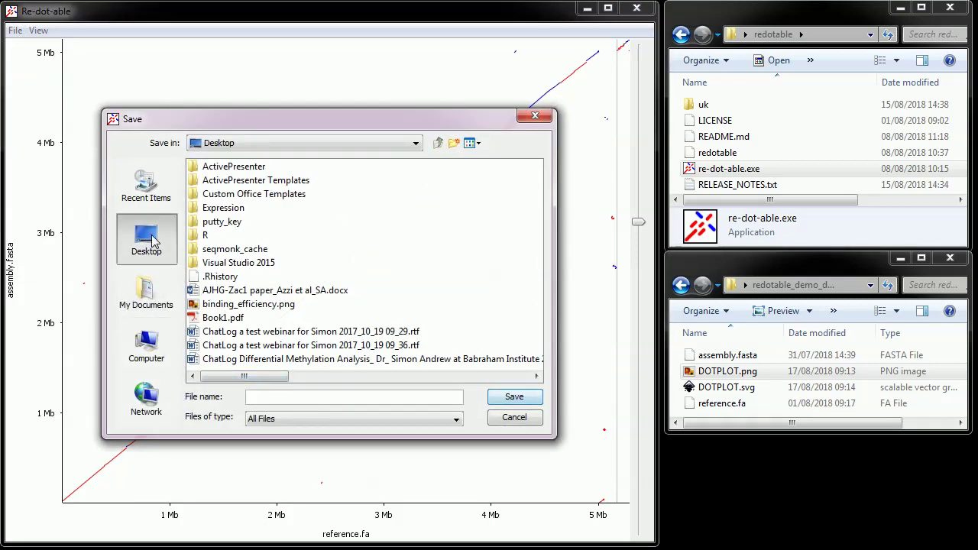
{"action": "double_click", "coordinate": [239, 308]}
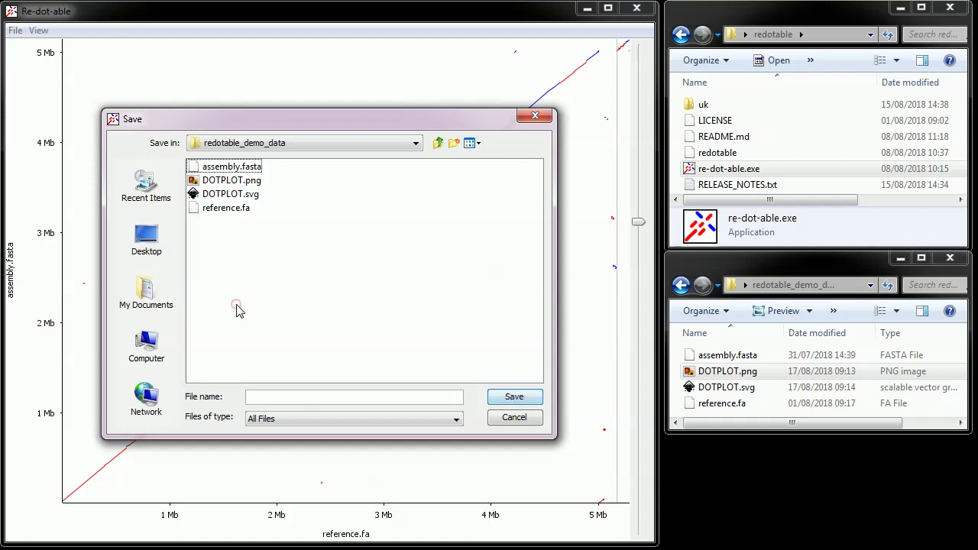
{"action": "left_click", "coordinate": [258, 400]}
{"action": "type", "text": "RESORT"}
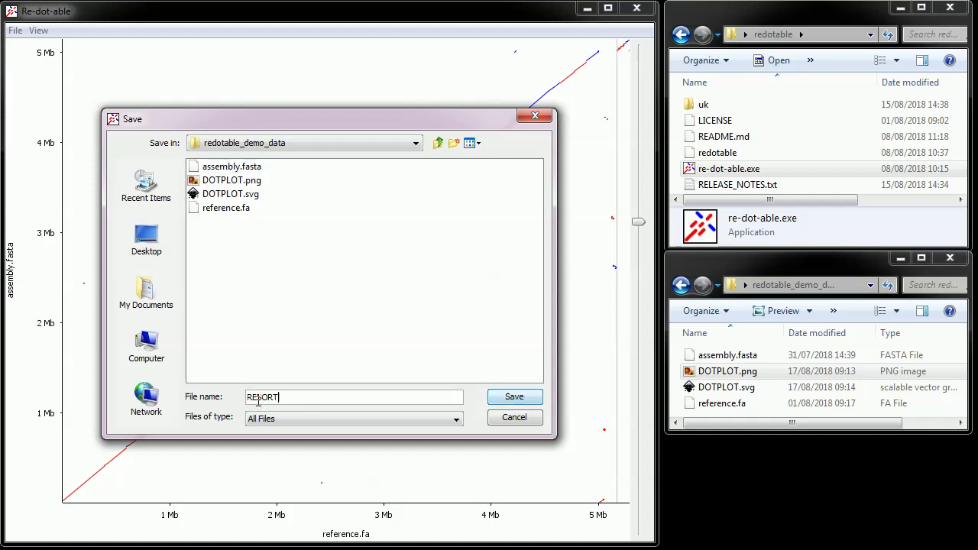
{"action": "type", "text": "ED_ASSEMBLY"}
Step: Confirm the RESORTED_ASSEMBLY name, choose assembly.fasta to save, and leave Merge Sequences unchecked
{"action": "left_click", "coordinate": [514, 397]}
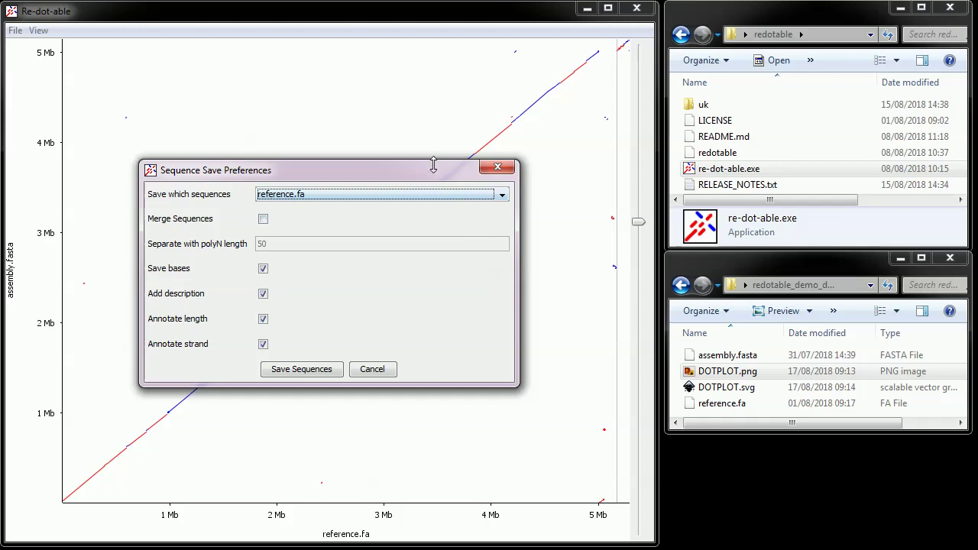
{"action": "left_click_drag", "start_coordinate": [437, 173], "coordinate": [490, 122]}
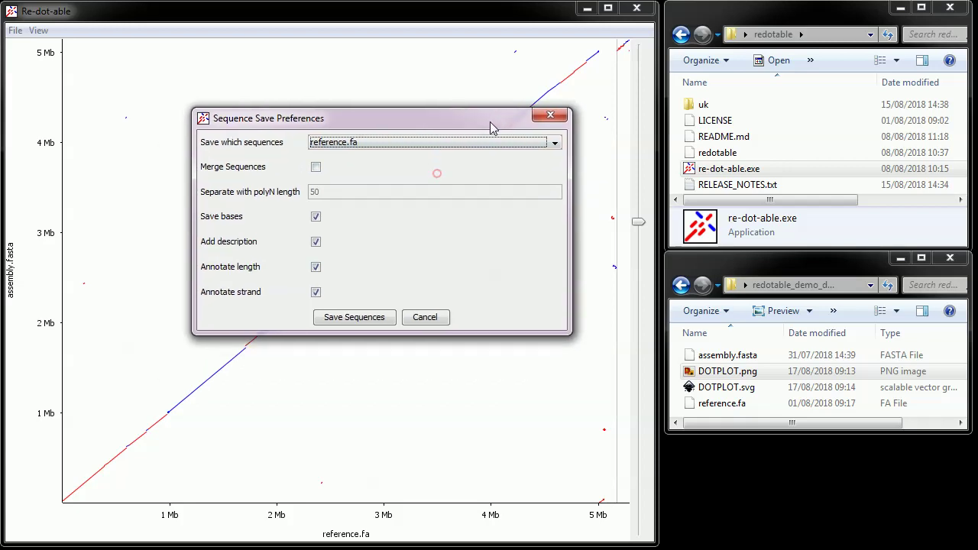
{"action": "left_click", "coordinate": [384, 144]}
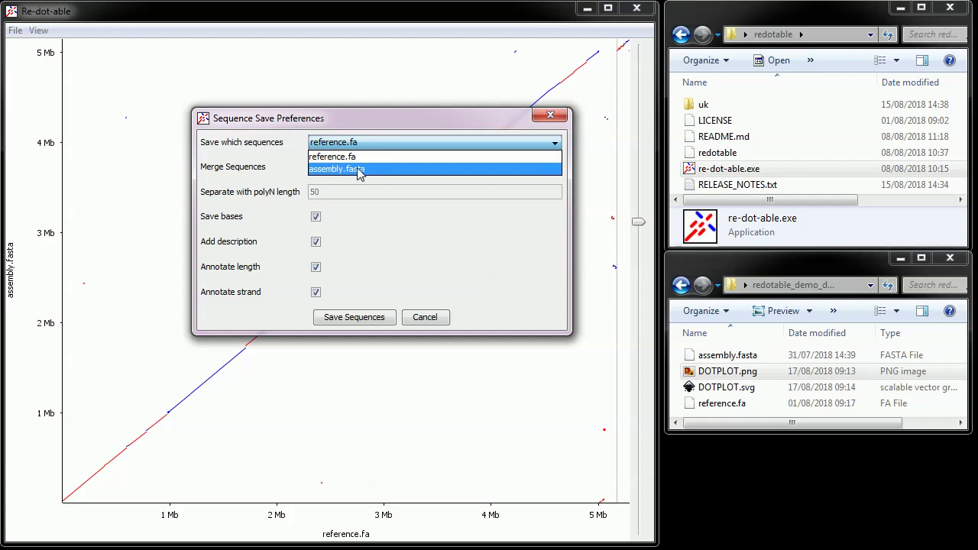
{"action": "left_click", "coordinate": [358, 169]}
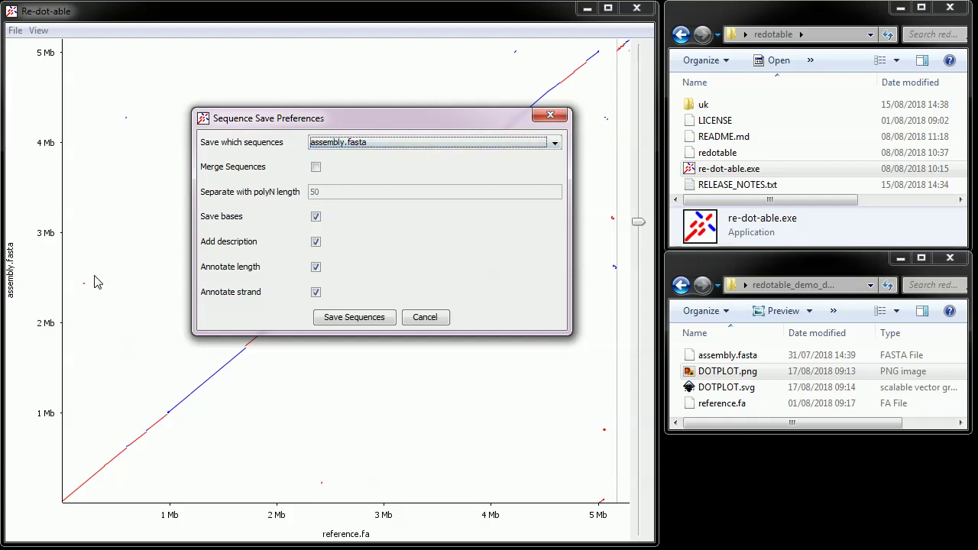
{"action": "left_click", "coordinate": [315, 167]}
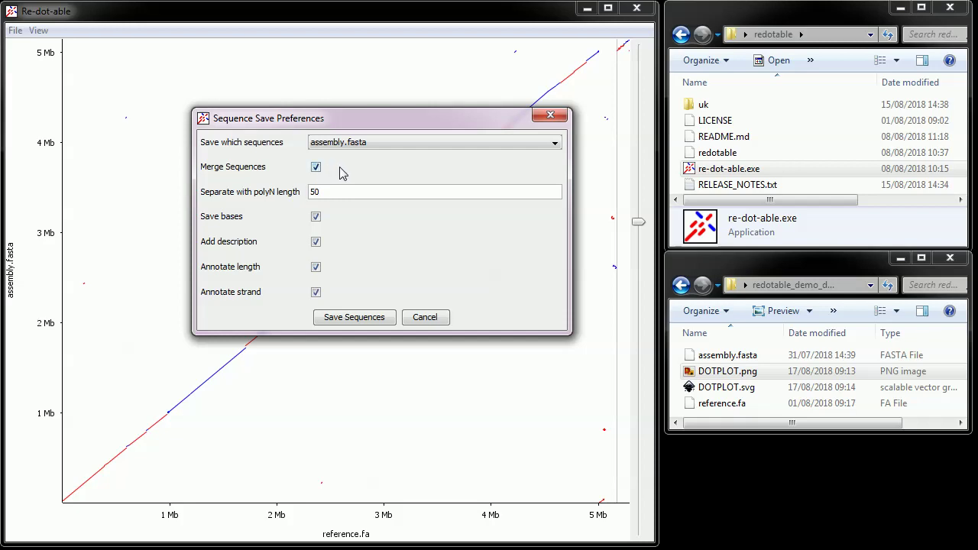
{"action": "left_click", "coordinate": [315, 166]}
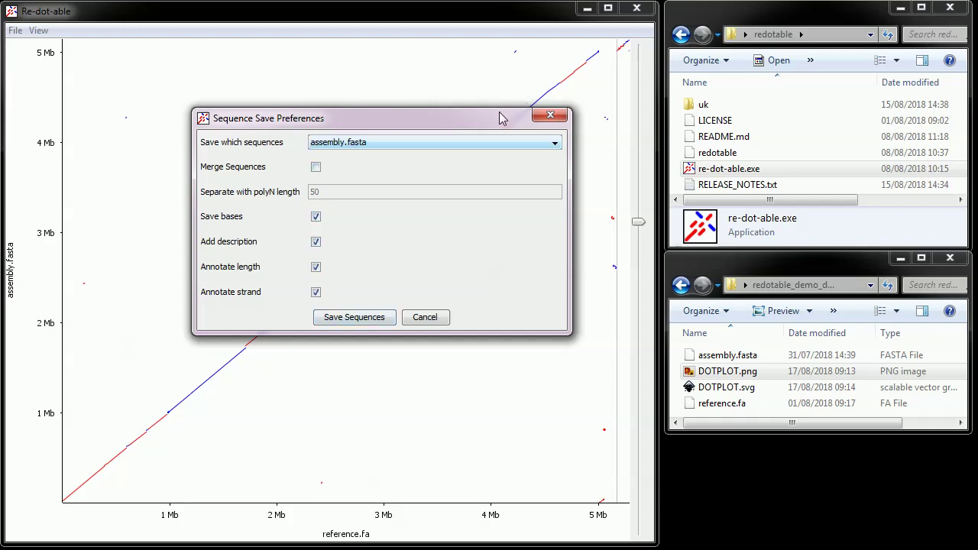
Step: Save the sequences and enlarge the Explorer window to reveal the new RESORTED_ASSEMBLY FASTA file
{"action": "left_click", "coordinate": [354, 319]}
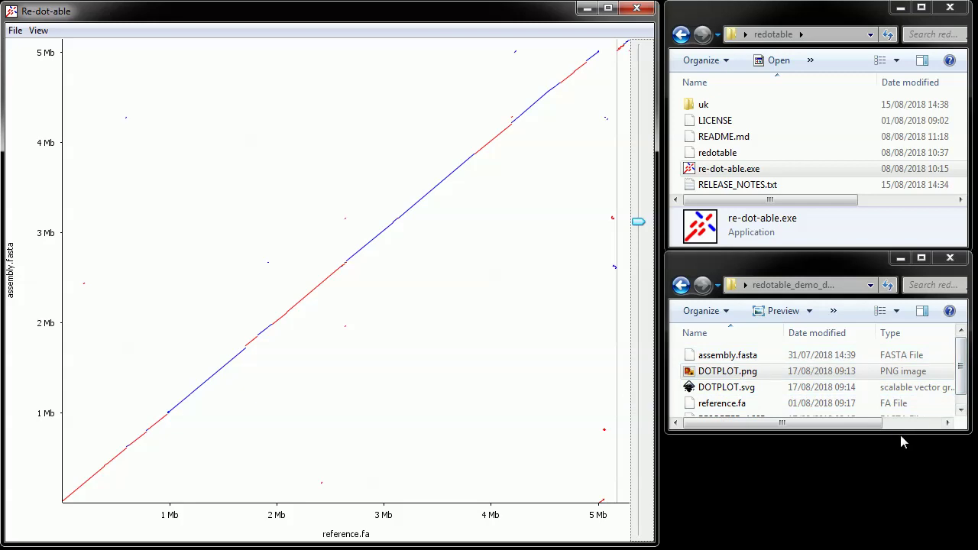
{"action": "left_click_drag", "start_coordinate": [900, 434], "coordinate": [906, 486]}
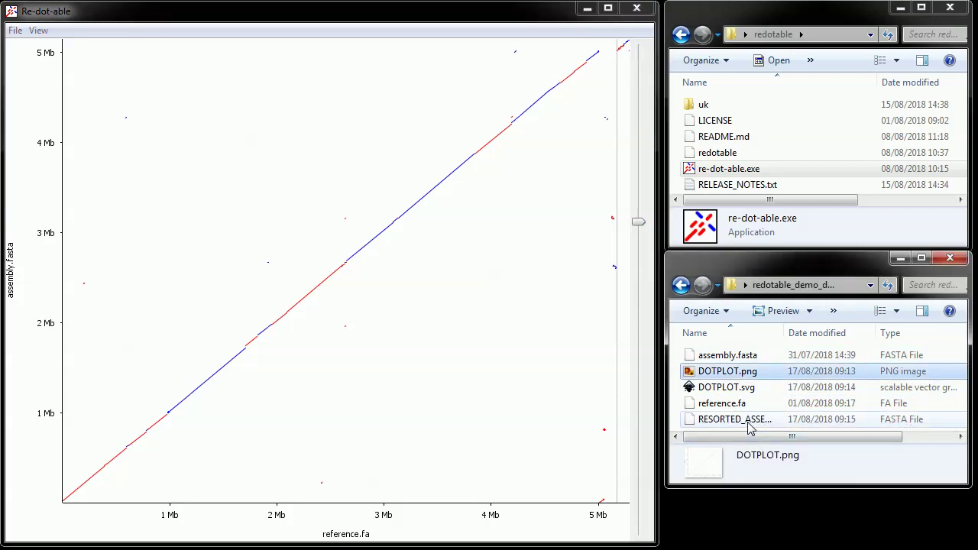